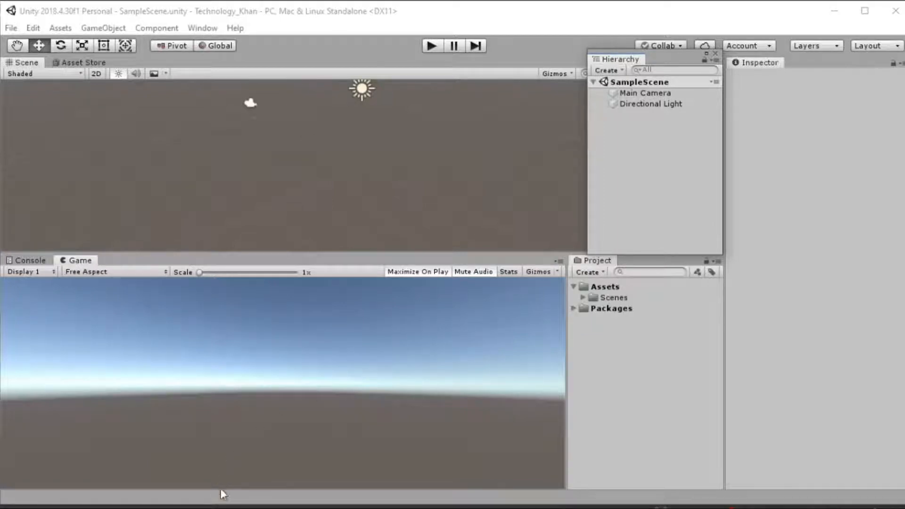
- Switch to Chrome, search for "Create with Code | Prototype 1 - Driving Simulation" and open its Unity Asset Store page
left_click(222, 499)
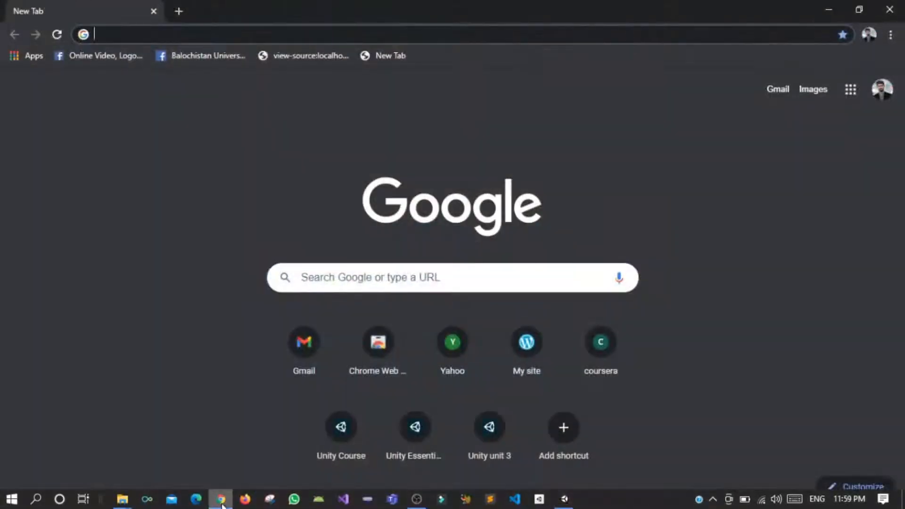
type("cre")
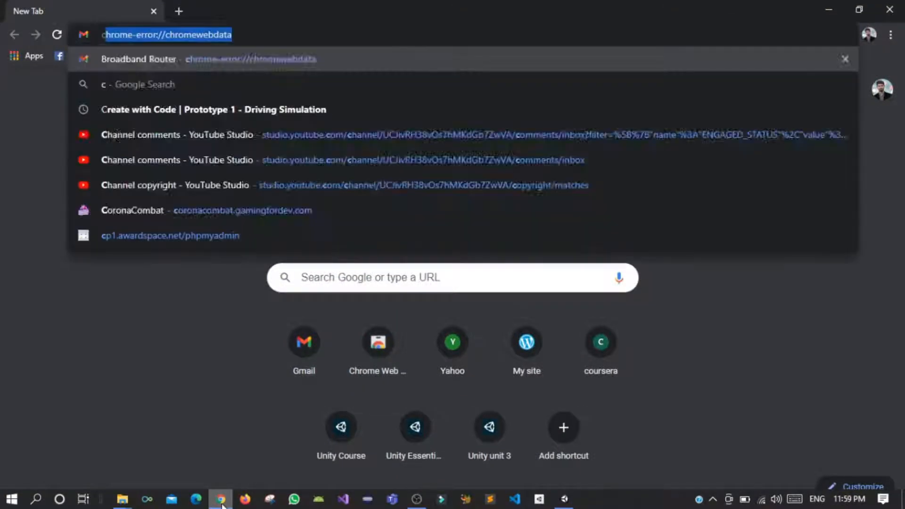
type("ate ")
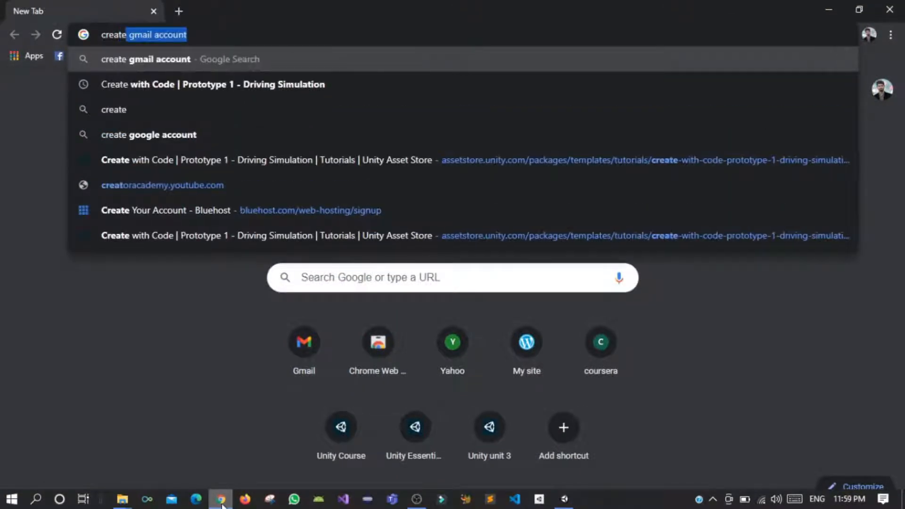
type("with code")
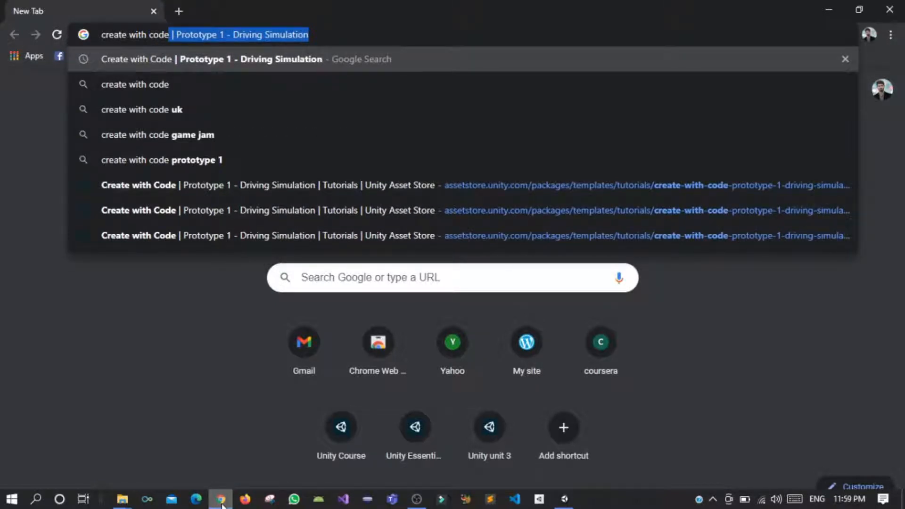
key("Return")
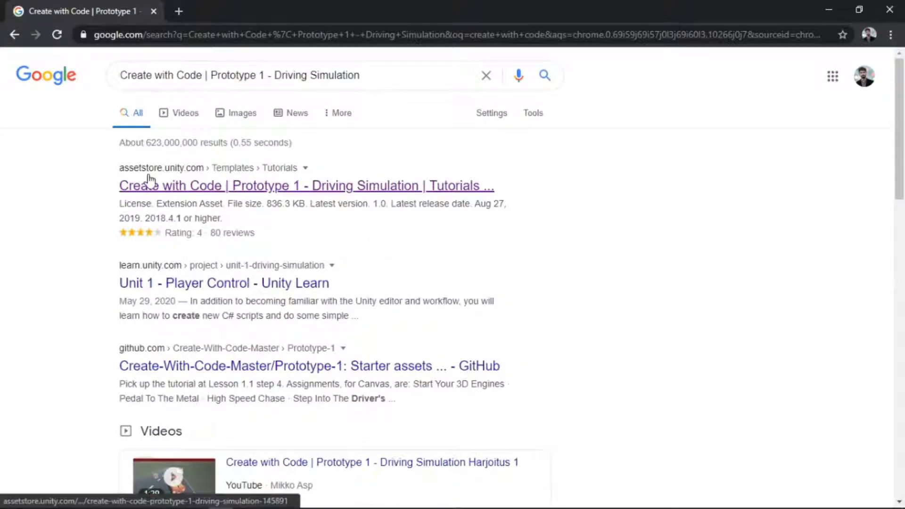
left_click(197, 191)
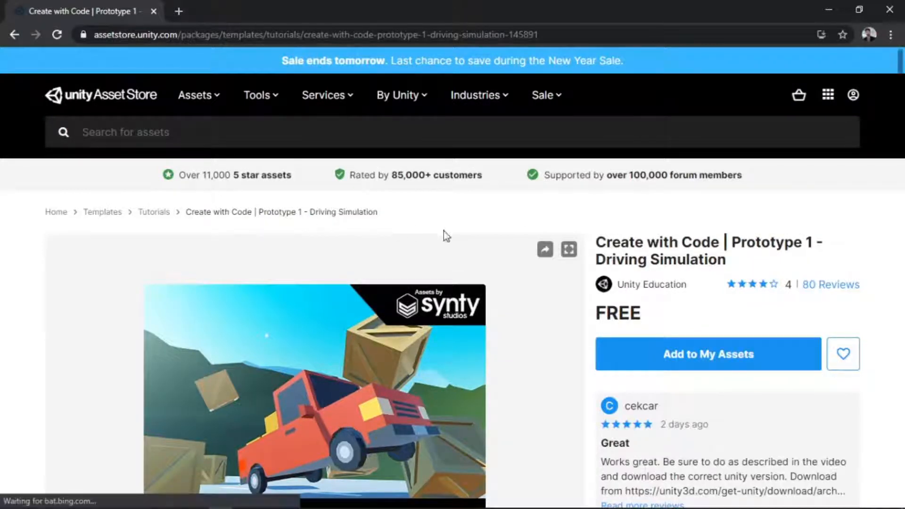
- Add the Driving Simulation package to My Assets and open it in the Unity Editor
left_click(644, 363)
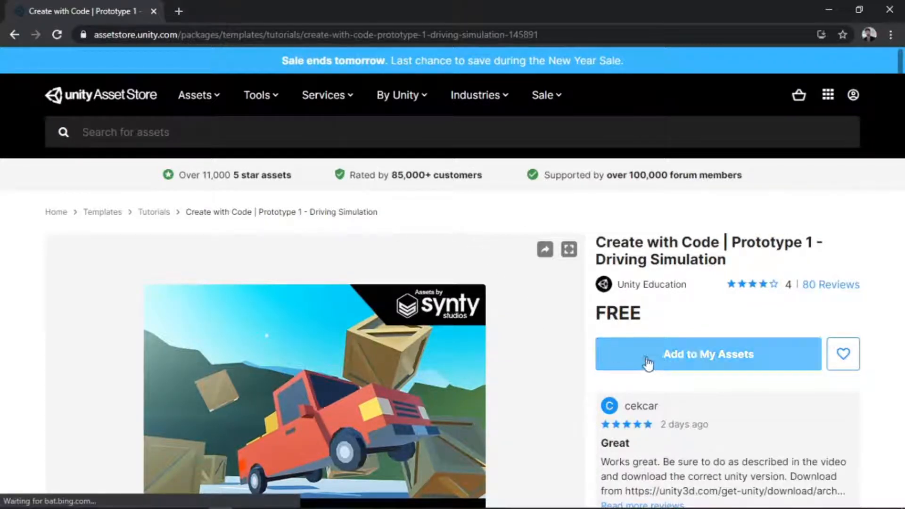
left_click(661, 363)
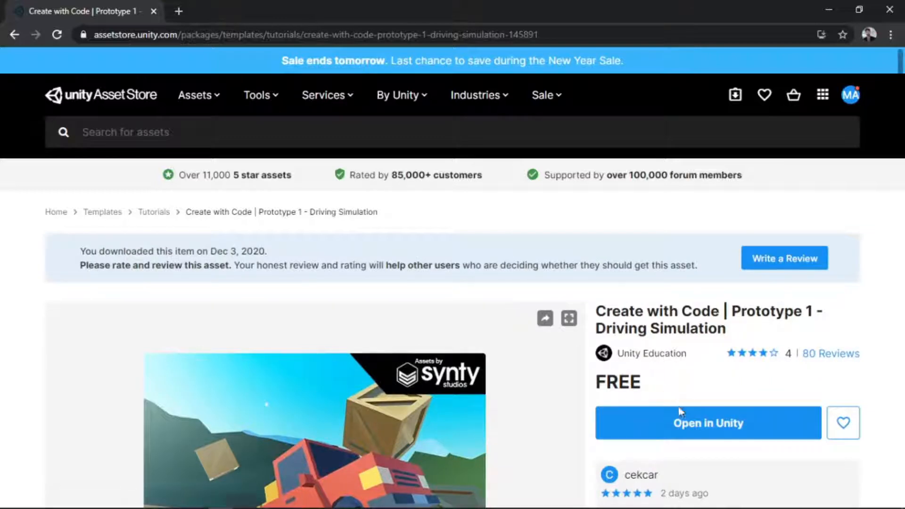
left_click(690, 431)
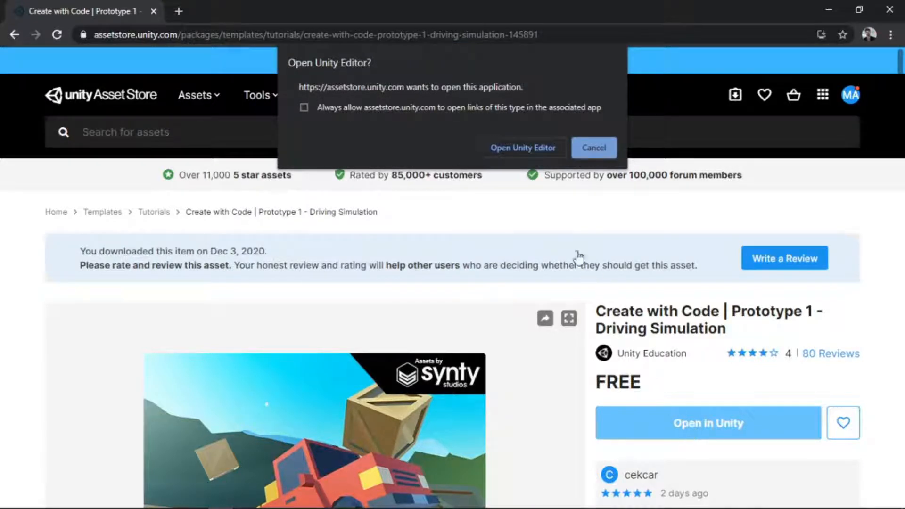
left_click(511, 147)
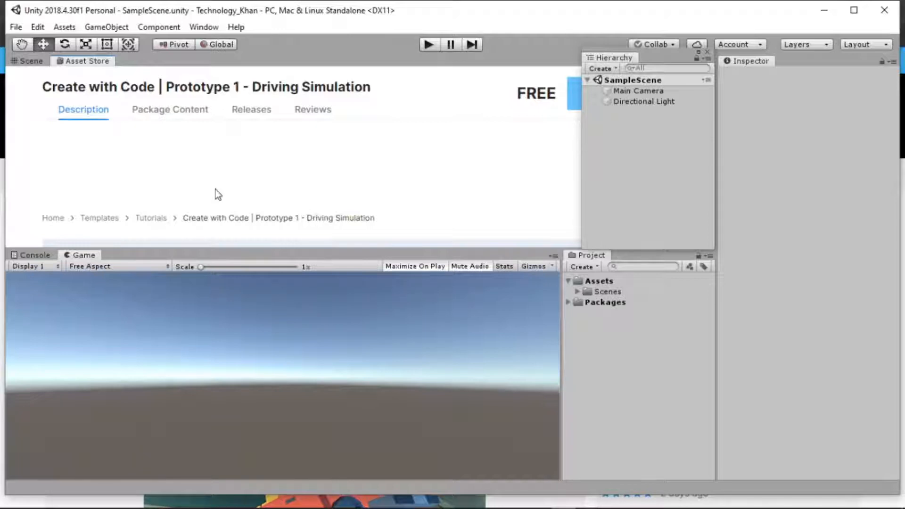
- Start importing the Driving Simulation package from the Asset Store page and install or upgrade its Package Manager dependencies
scroll(216, 190, "down", 2)
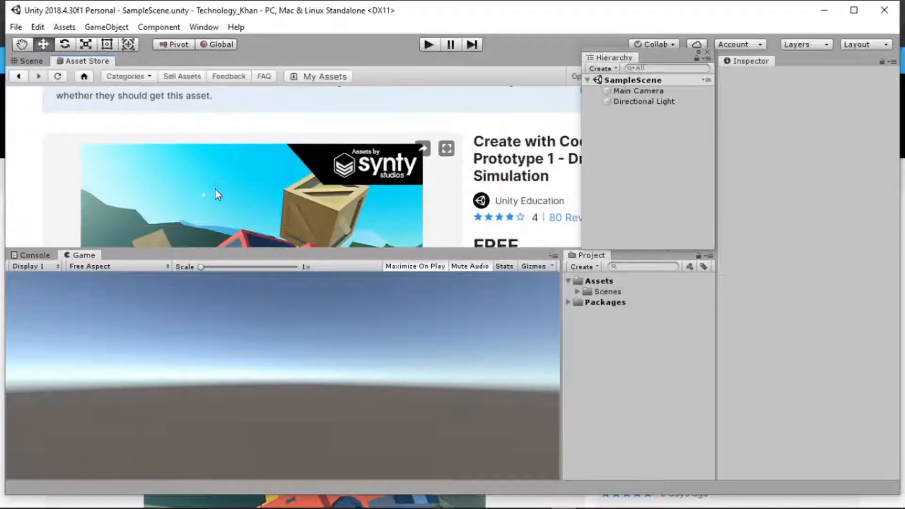
scroll(216, 190, "down", 1)
scroll(215, 189, "down", 1)
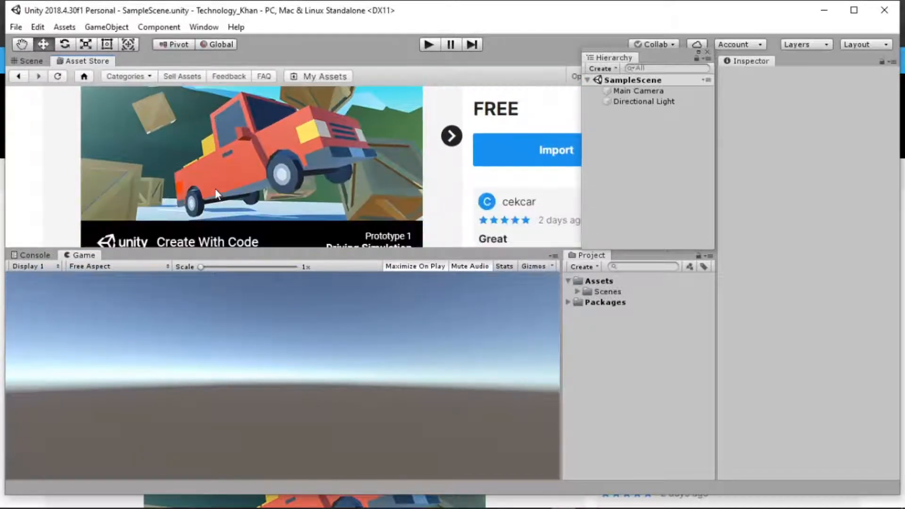
scroll(216, 193, "up", 2)
scroll(216, 193, "down", 1)
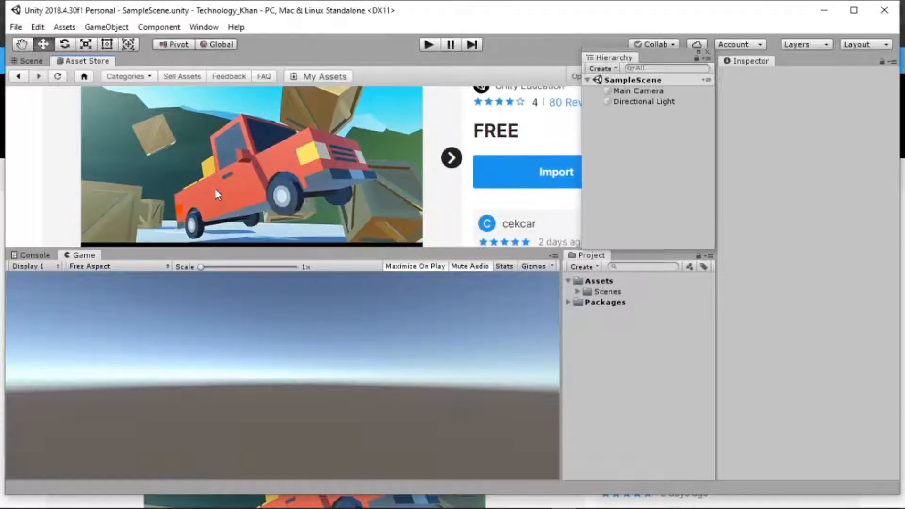
scroll(216, 190, "up", 2)
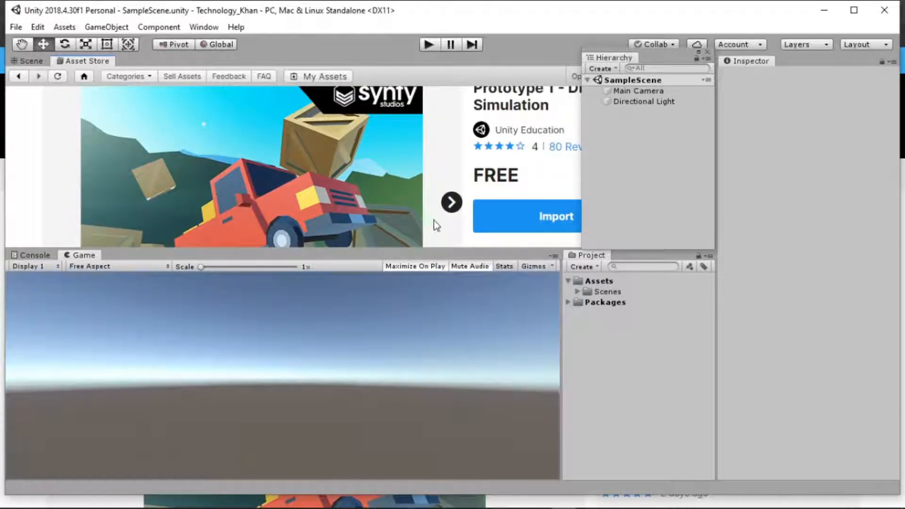
left_click(529, 217)
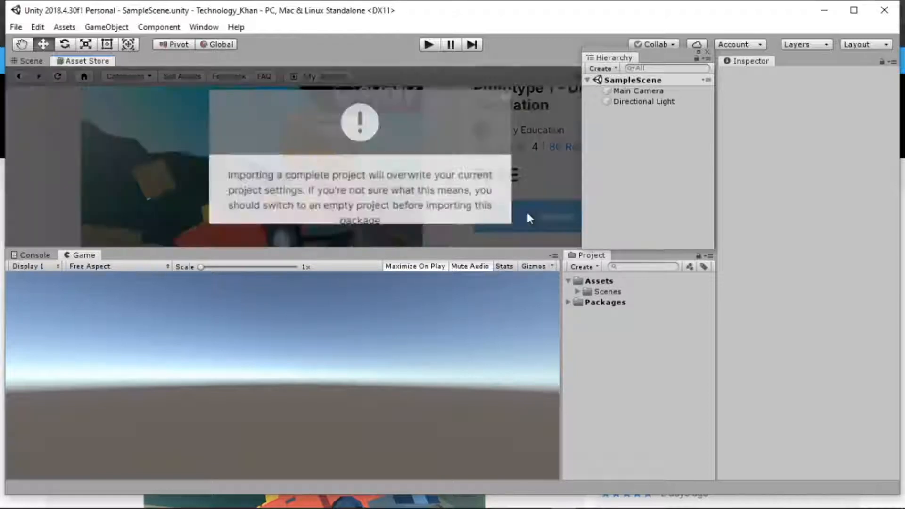
scroll(465, 179, "down", 1)
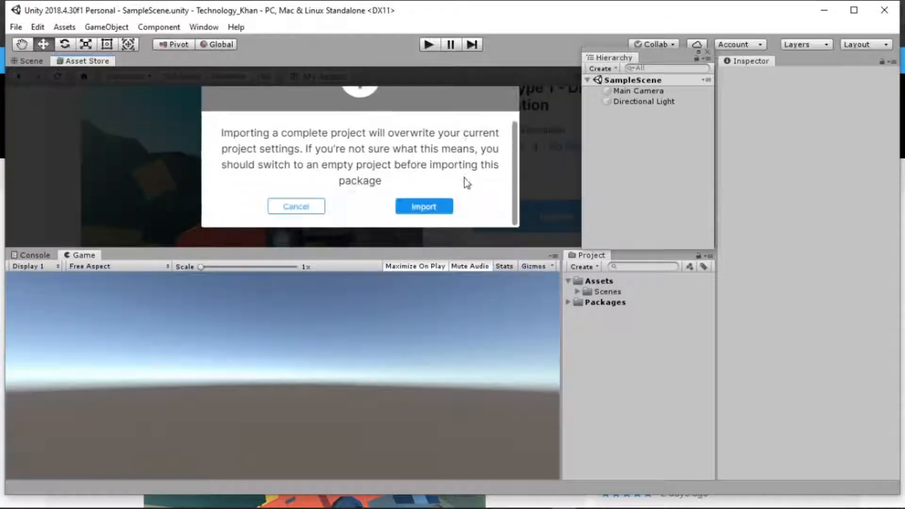
left_click(420, 208)
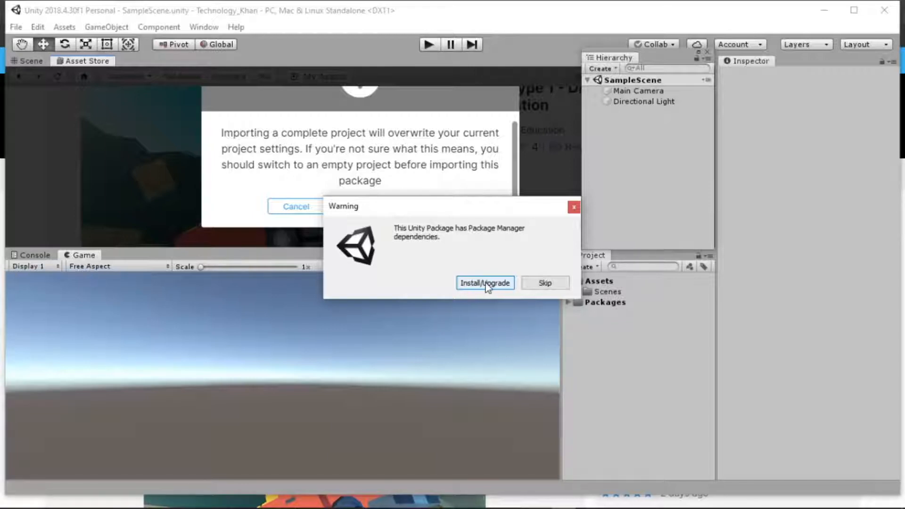
left_click(485, 283)
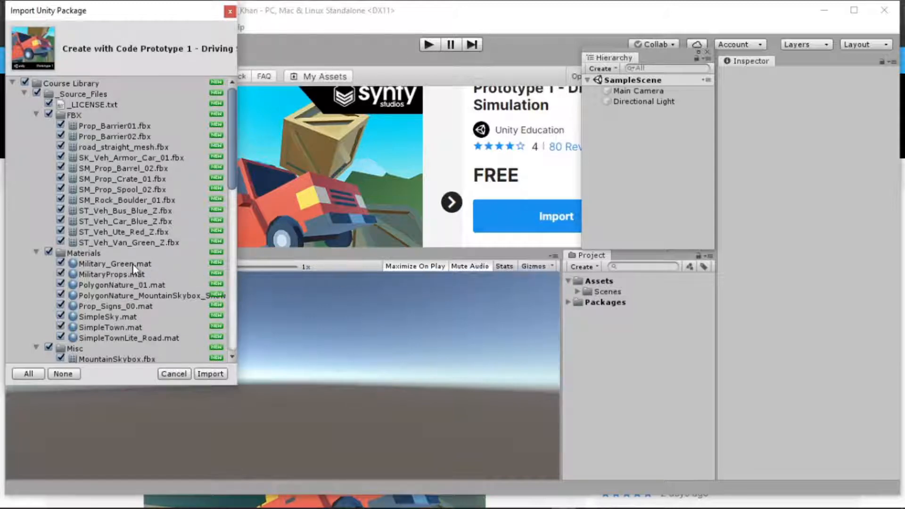
- Review the package contents and import all the preselected files into the project
scroll(132, 264, "down", 5)
scroll(132, 265, "down", 4)
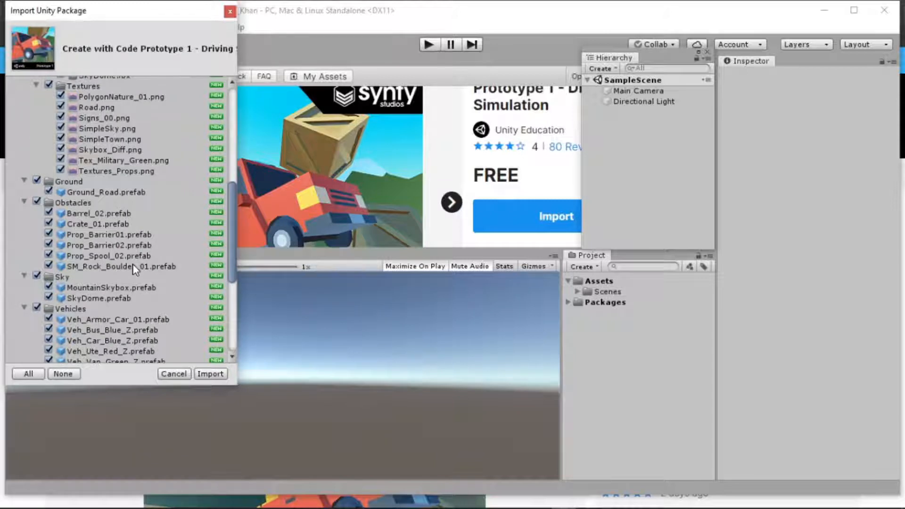
scroll(134, 267, "down", 7)
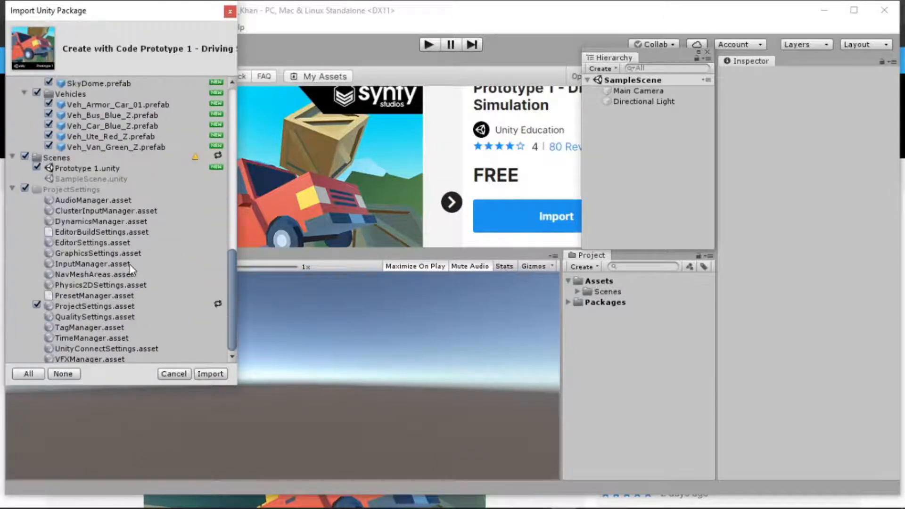
left_click(211, 374)
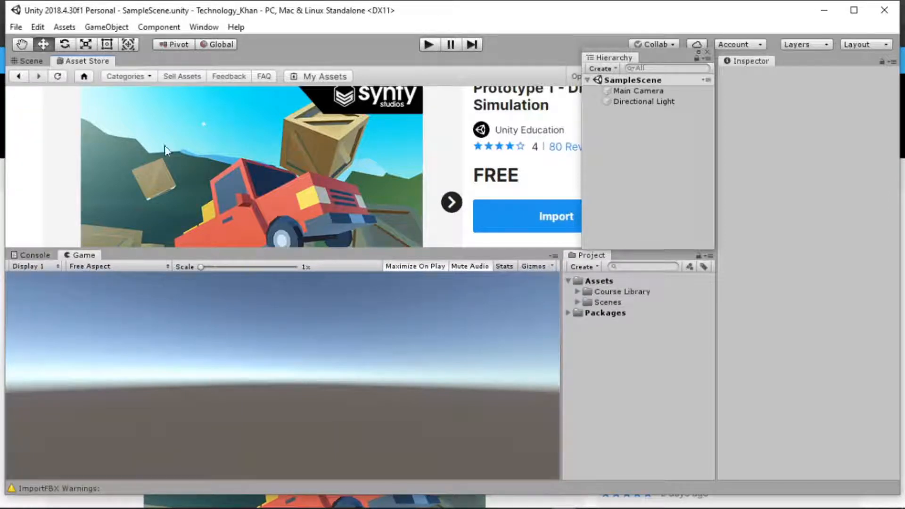
- Return to the scene view and delete the SampleScene asset from the project's Scenes folder
left_click(31, 61)
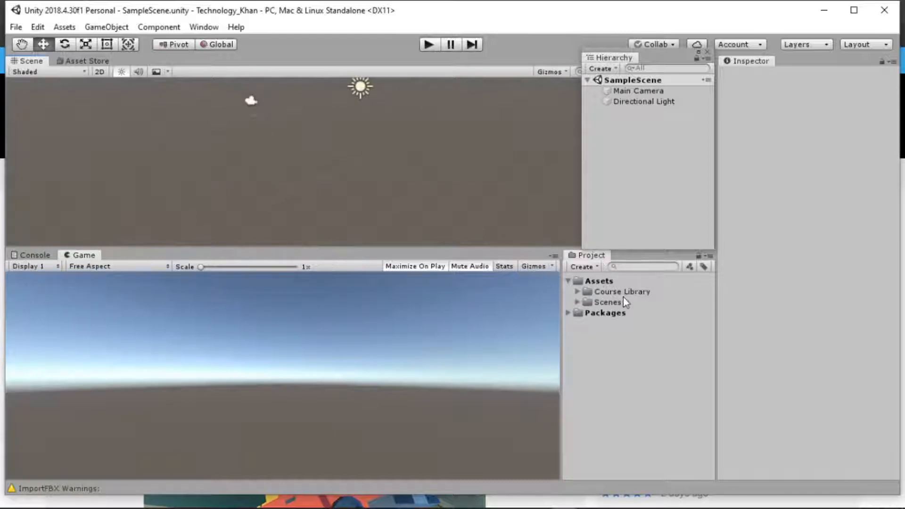
left_click(577, 303)
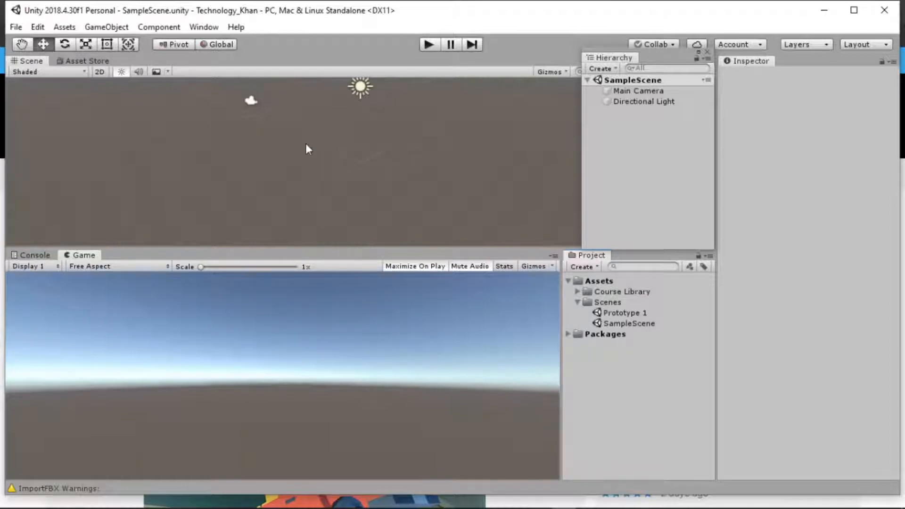
left_click(632, 325)
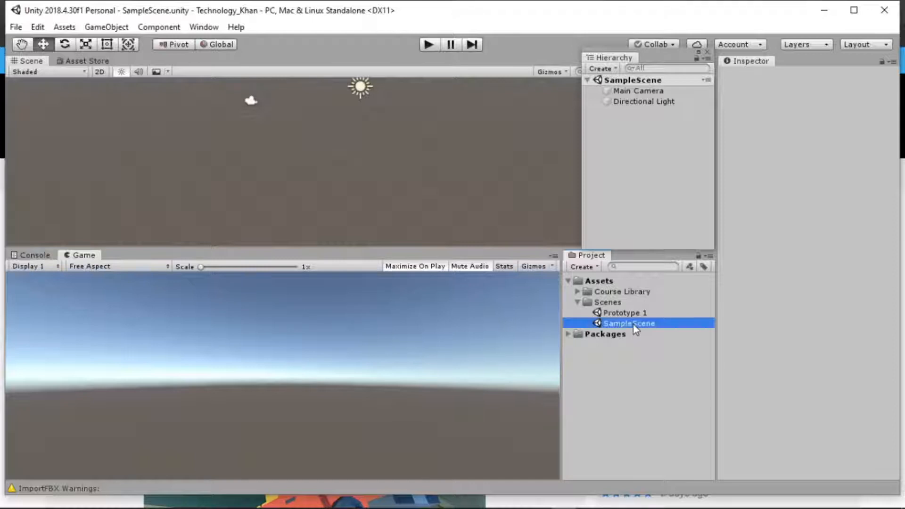
right_click(633, 324)
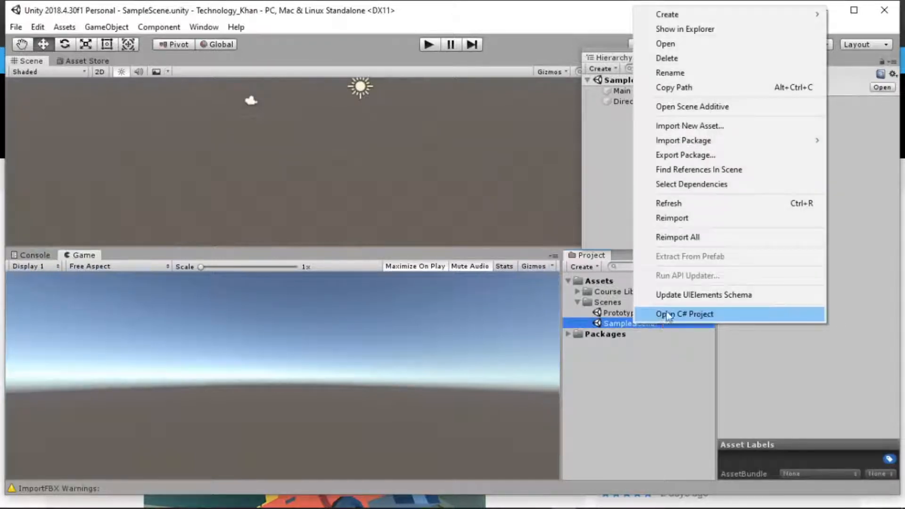
left_click(670, 64)
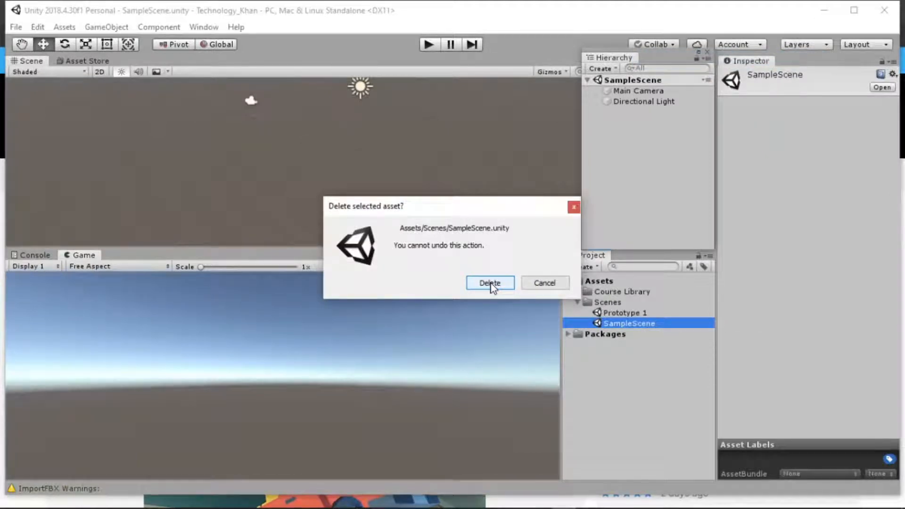
left_click(490, 284)
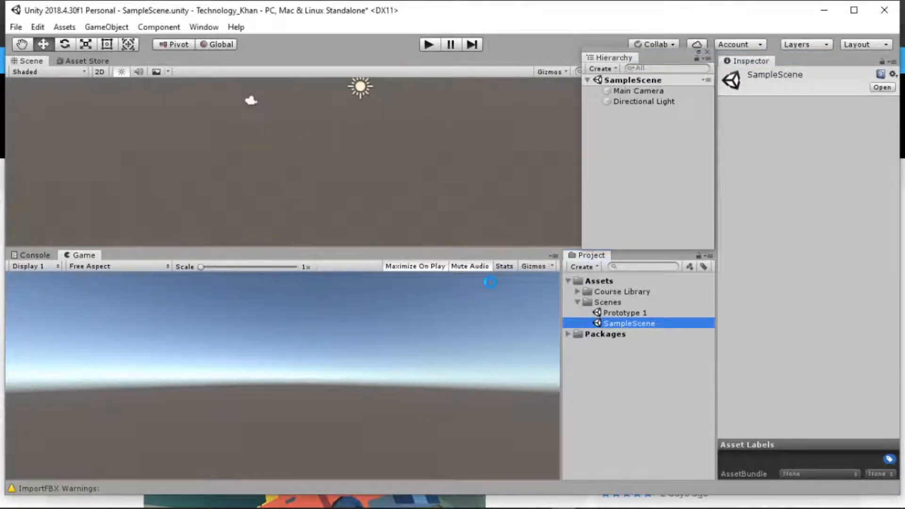
- Open the Prototype 1 scene, saving the changes made in SampleScene
left_click(617, 313)
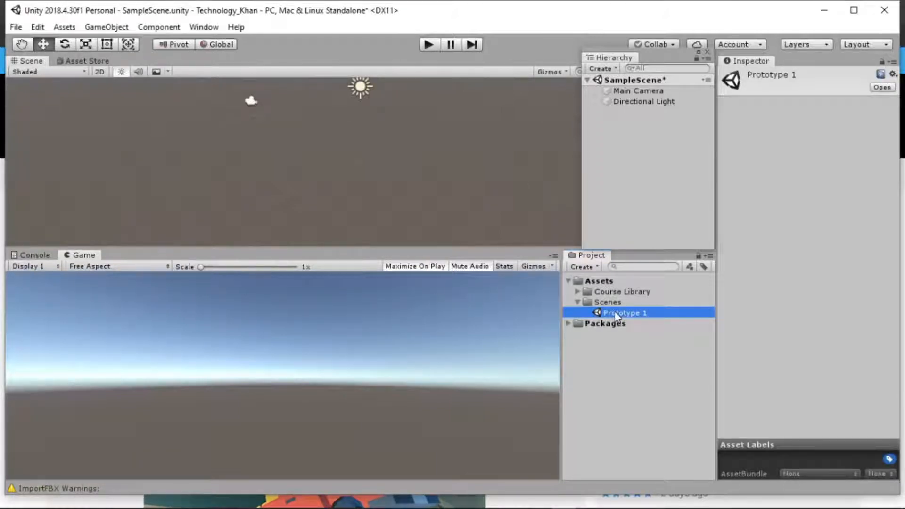
double_click(617, 314)
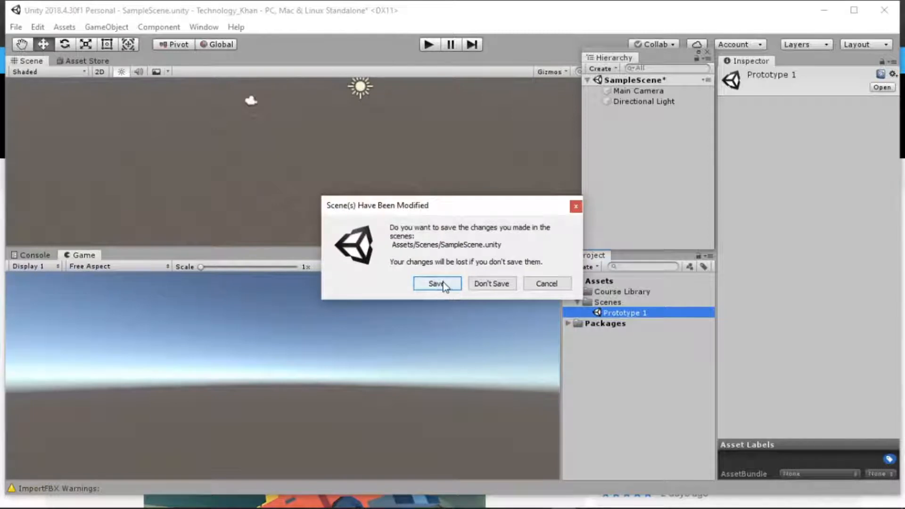
left_click(443, 285)
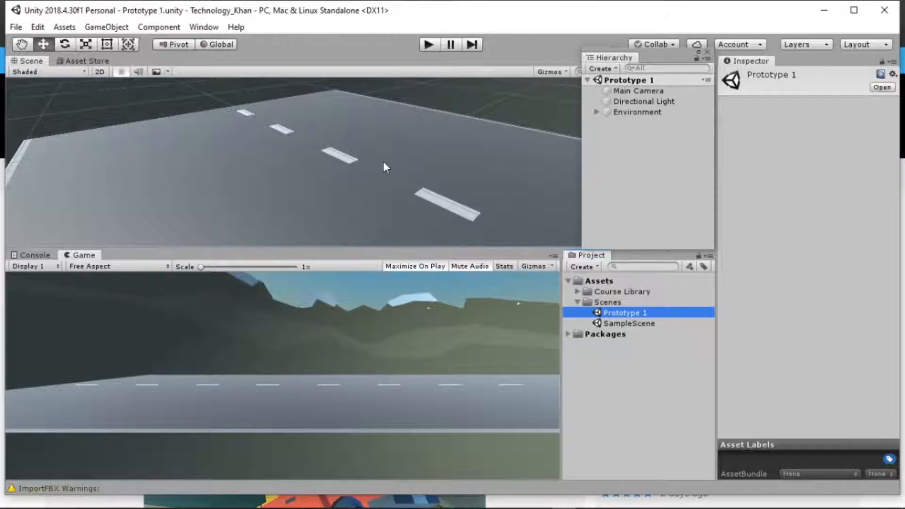
right_click_drag(383, 161, 886, 41)
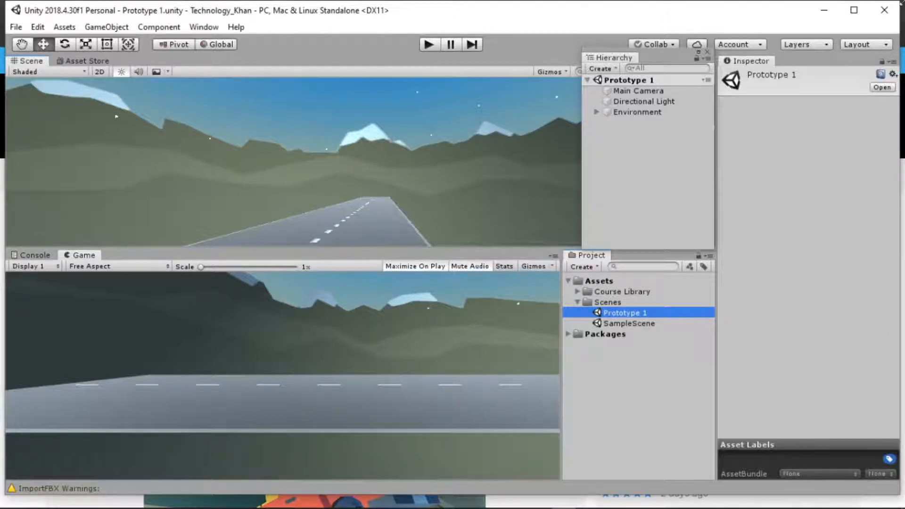
- Expand the Course Library folder and its Vehicles subfolder in the project assets
left_click(660, 165)
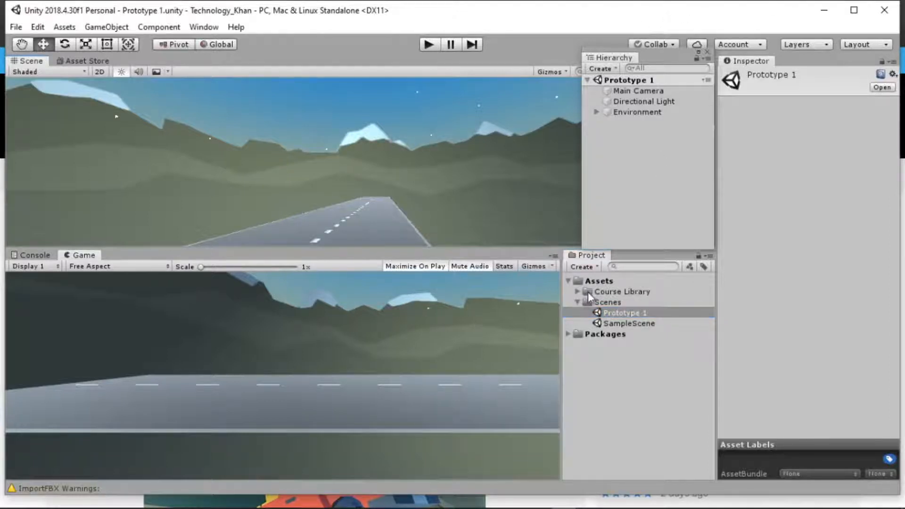
left_click(594, 292)
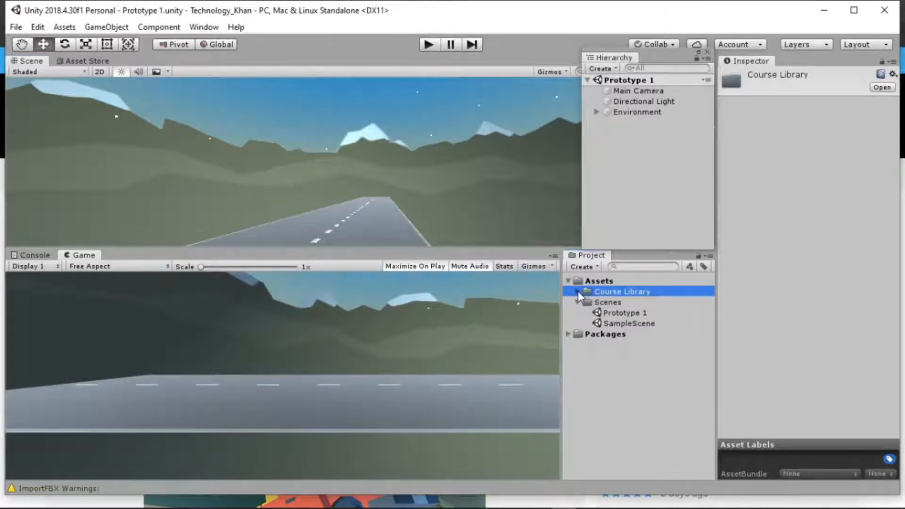
left_click(578, 292)
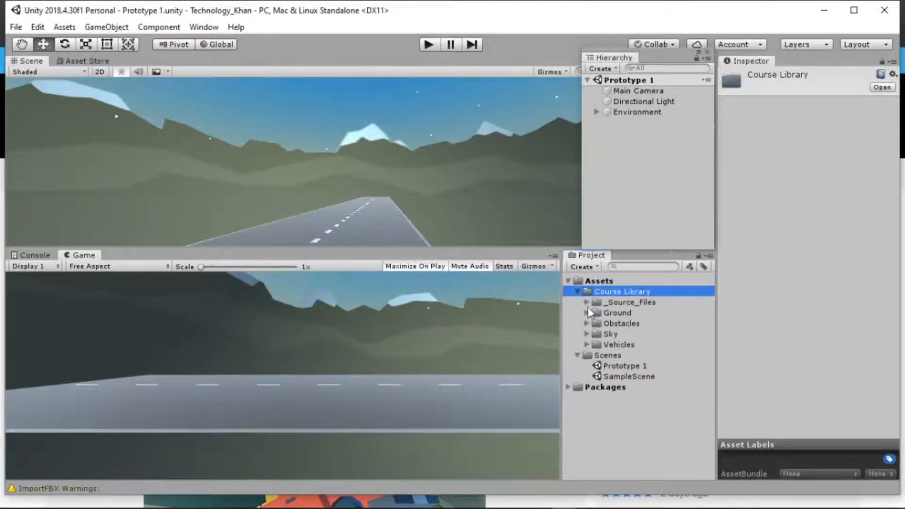
left_click(586, 344)
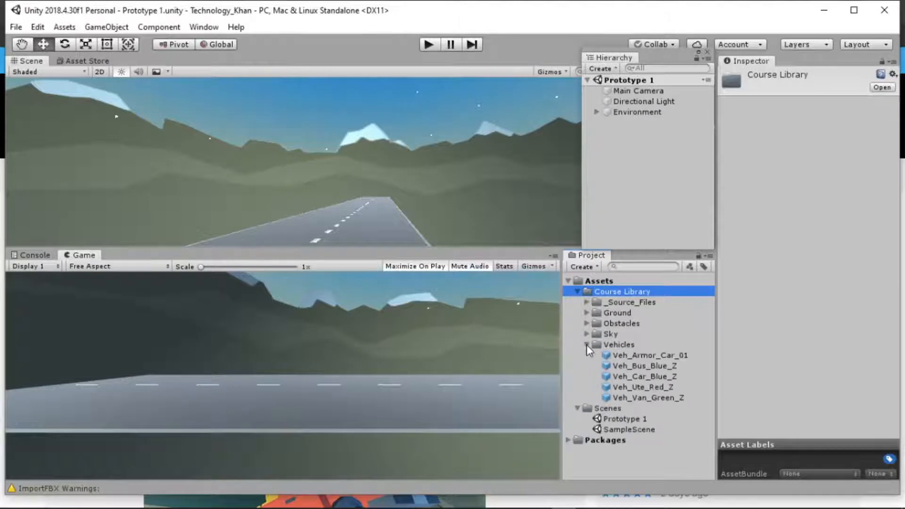
- Preview the vehicle prefabs in the Course Library and add Veh_Ute_Red_Z to the Prototype 1 scene
left_click(663, 357)
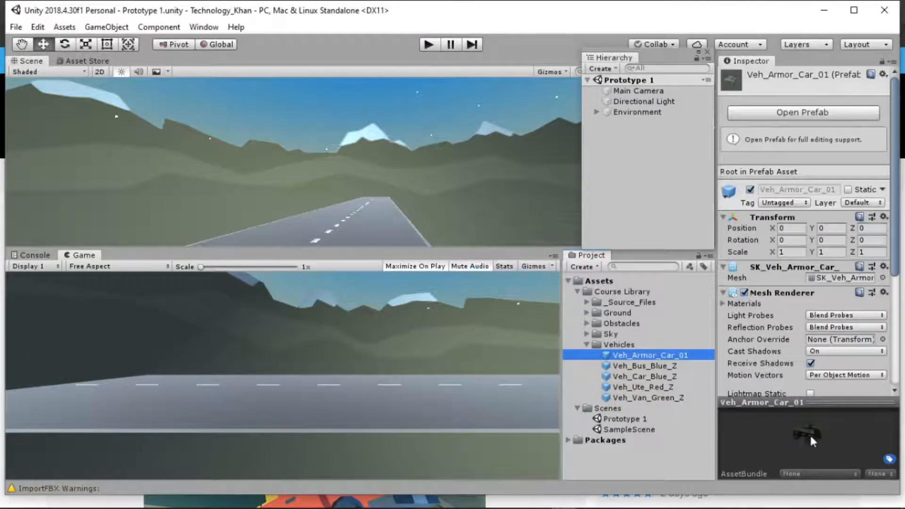
left_click(644, 365)
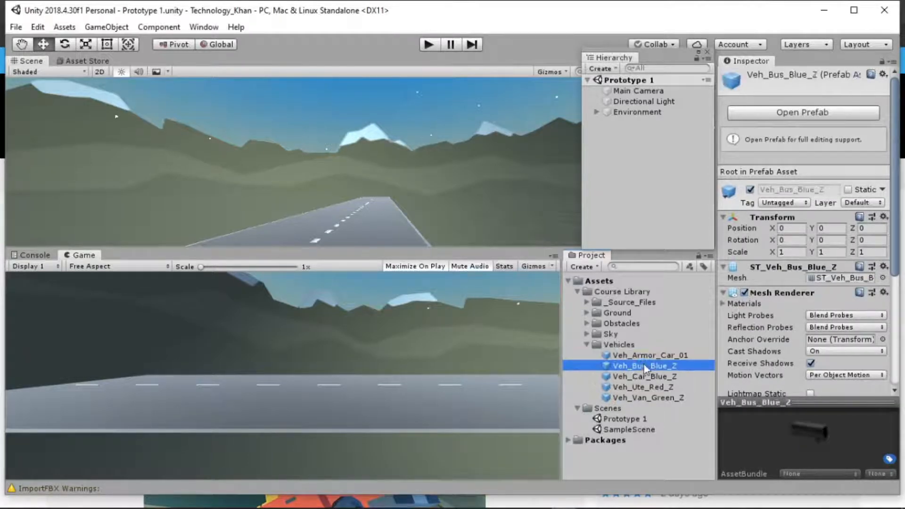
left_click(646, 375)
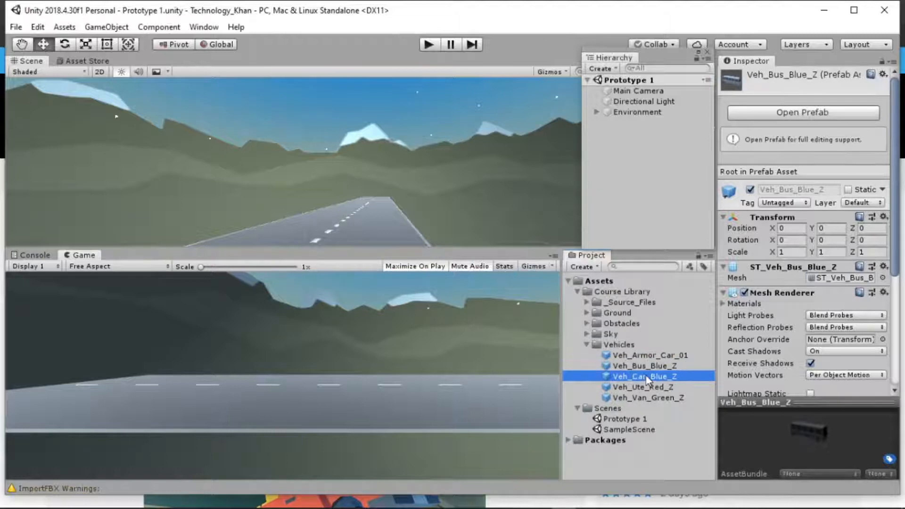
left_click(646, 389)
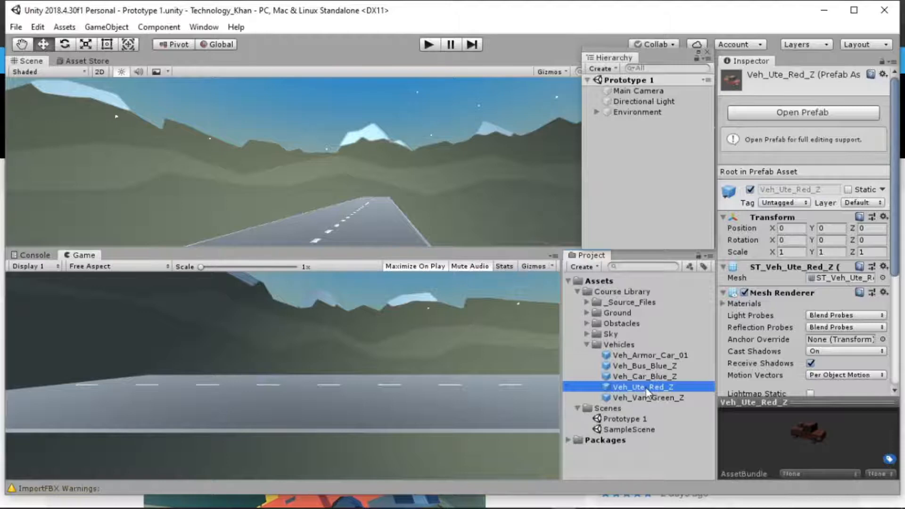
left_click(646, 402)
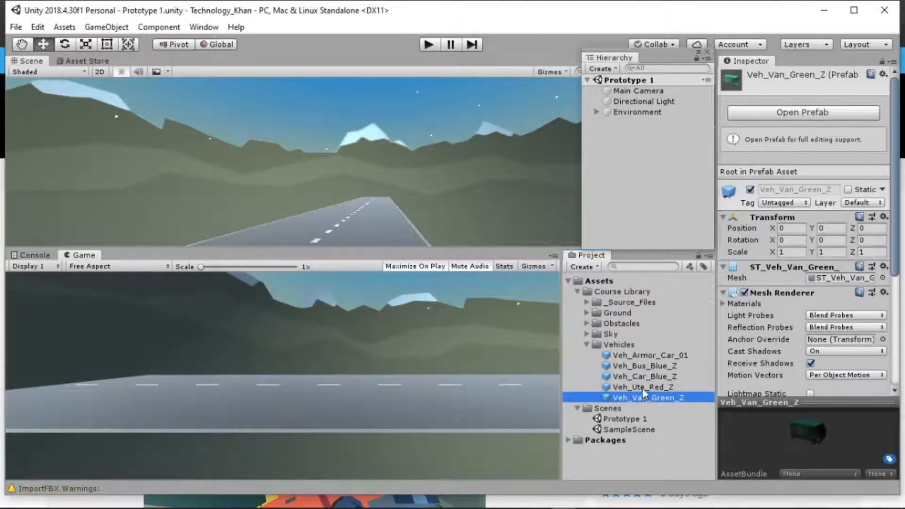
left_click(641, 386)
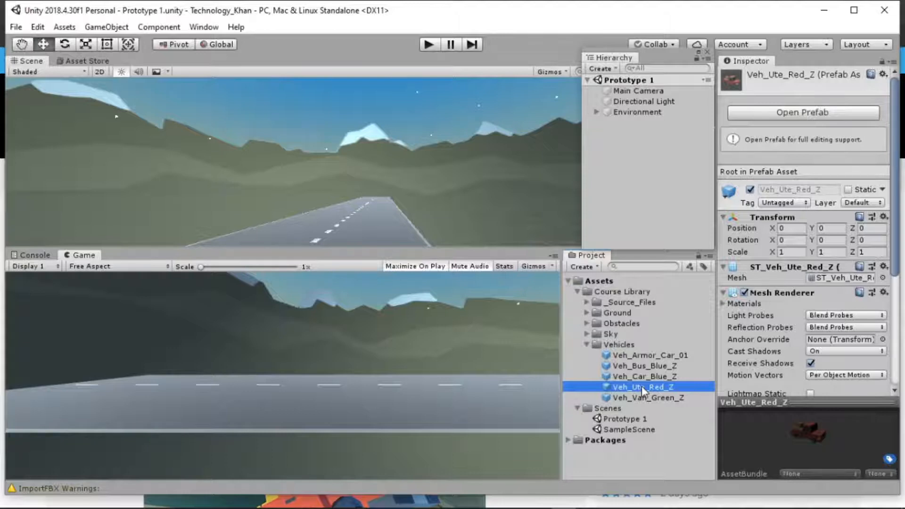
left_click_drag(641, 386, 610, 123)
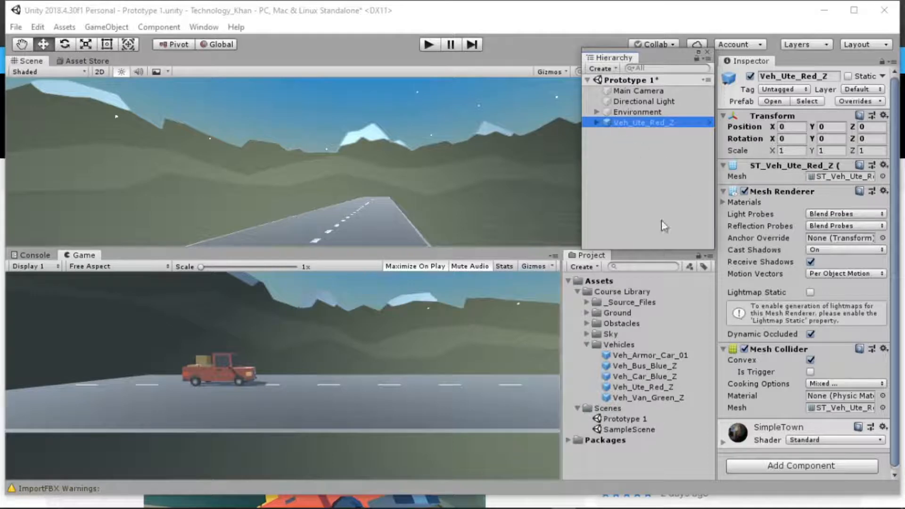
- Preview the prefabs in the Course Library's Obstacles folder and add Crate_01 to the Prototype 1 scene
left_click(611, 296)
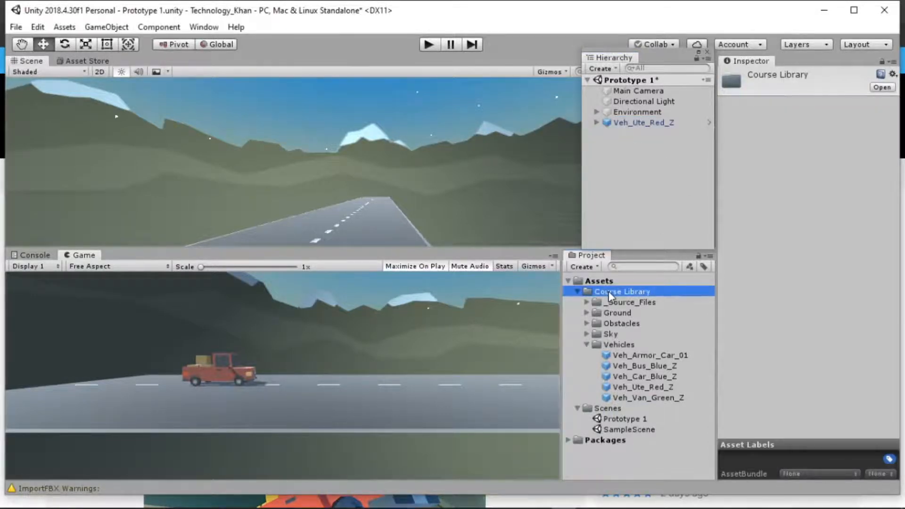
left_click(587, 343)
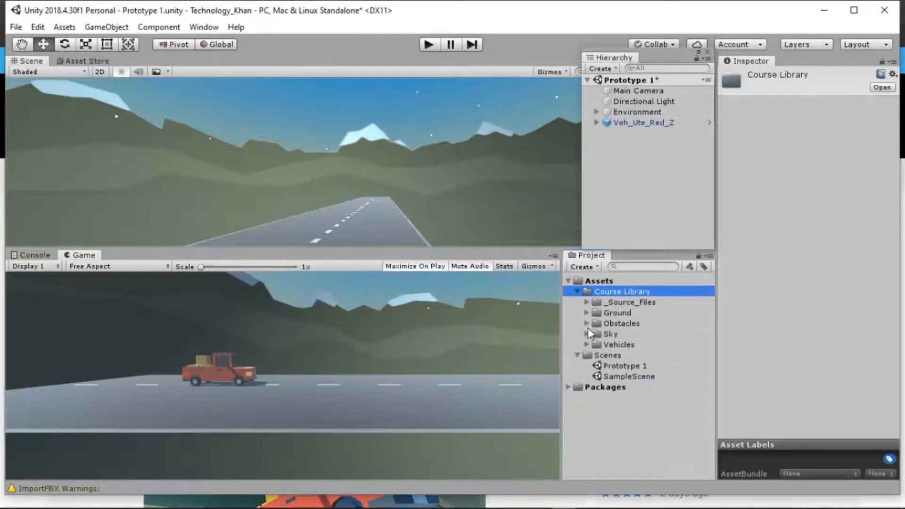
left_click(588, 324)
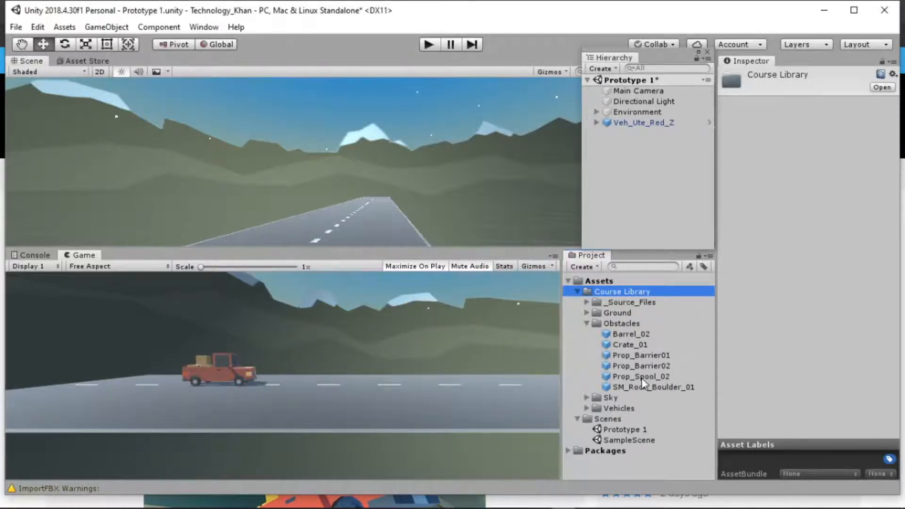
left_click(634, 334)
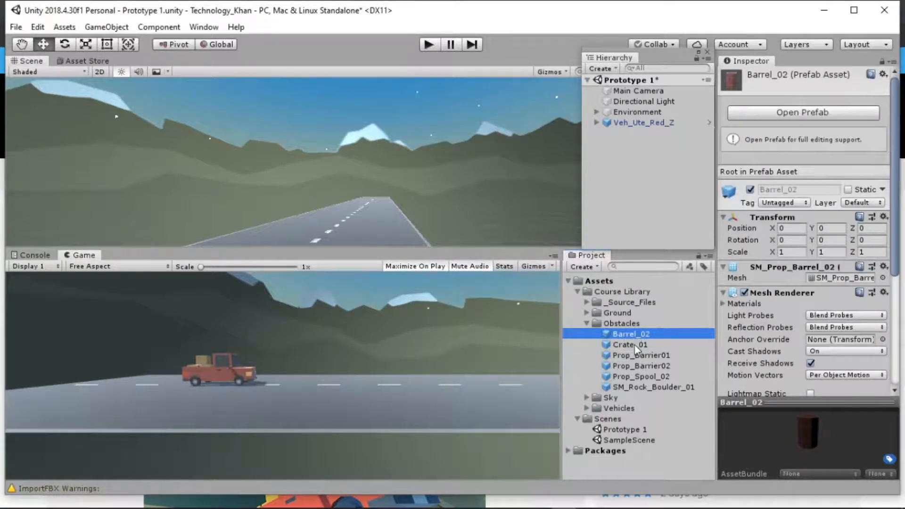
left_click(635, 345)
left_click(635, 364)
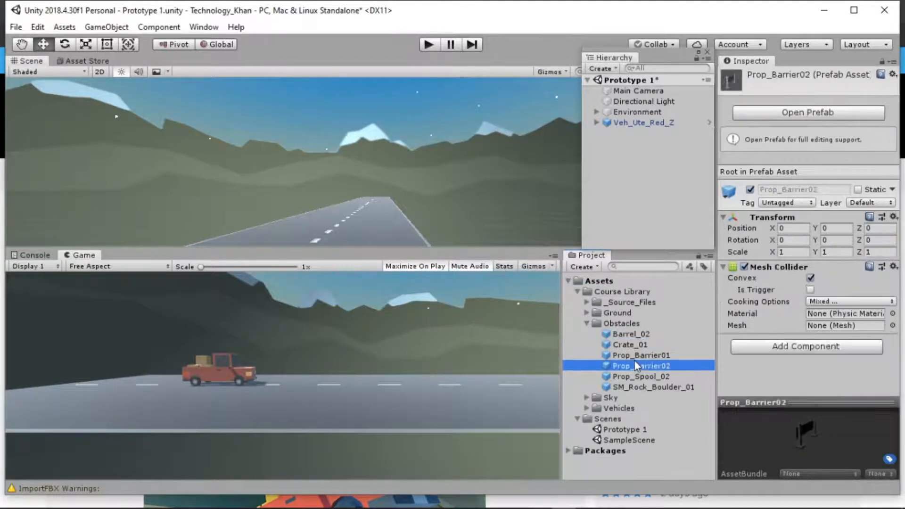
left_click(635, 378)
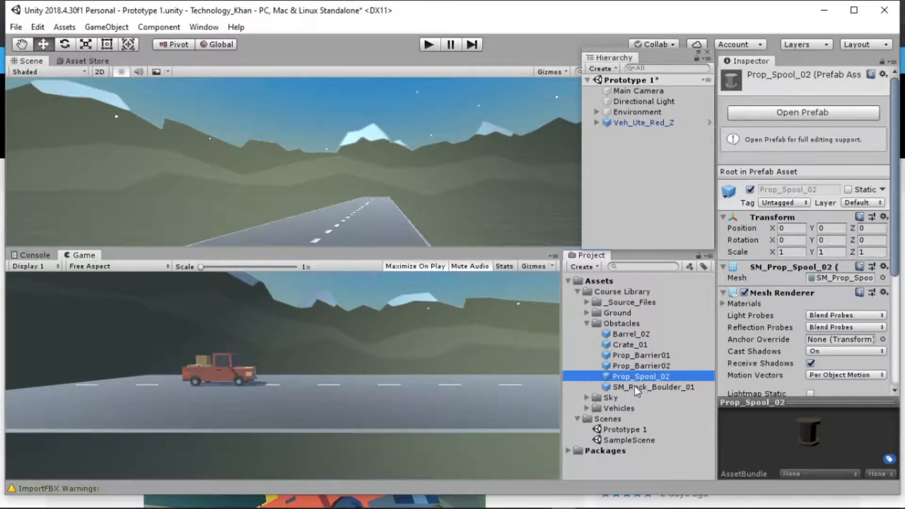
left_click(635, 387)
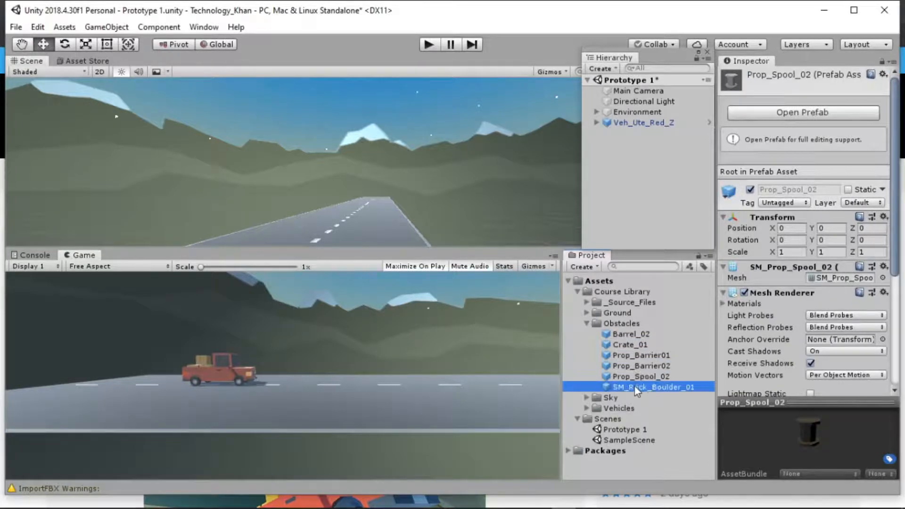
left_click(635, 347)
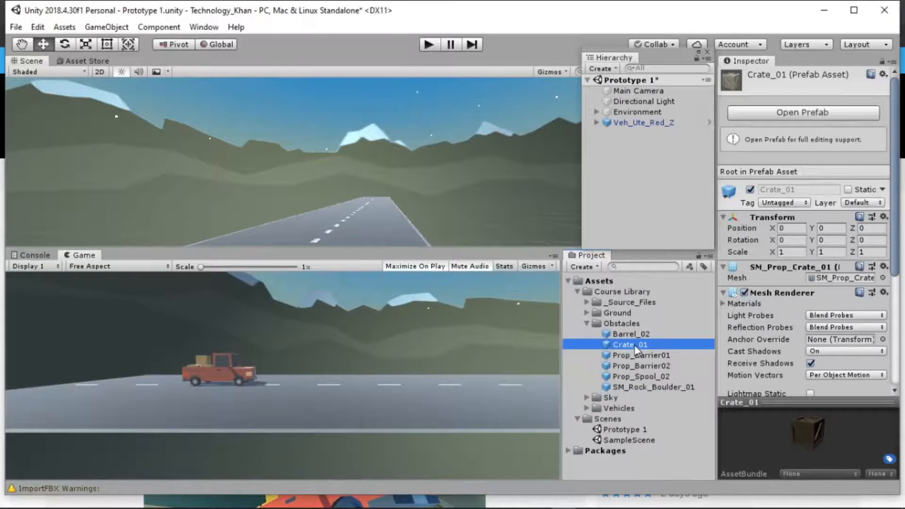
left_click_drag(635, 346, 615, 139)
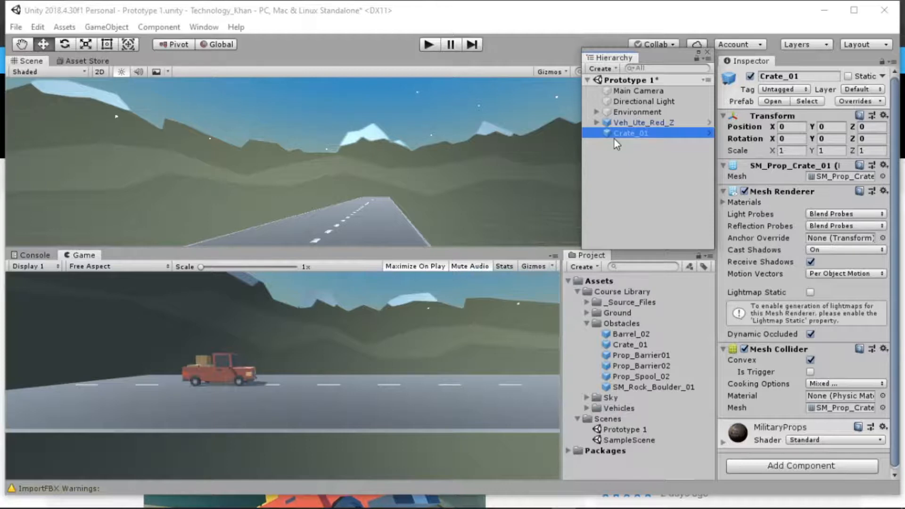
- Reset the transform of Crate_01 and set its Z position to 25
left_click(638, 132)
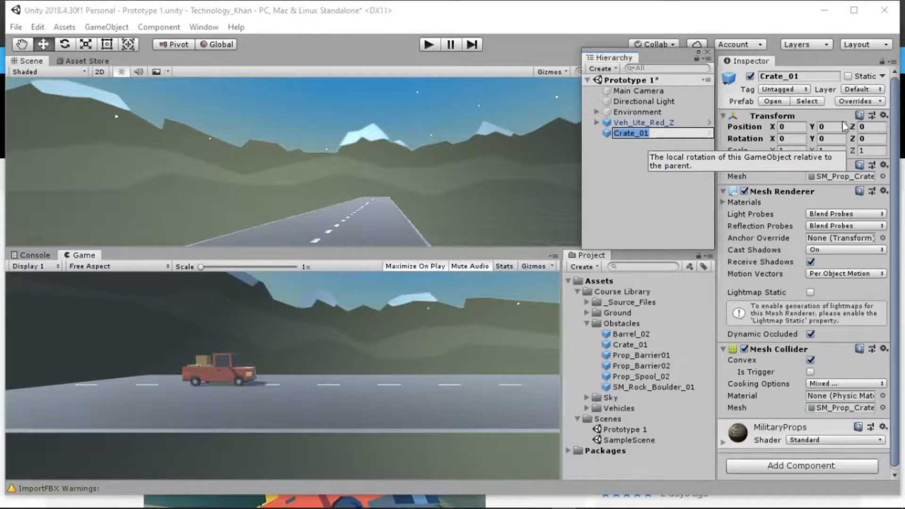
left_click(884, 116)
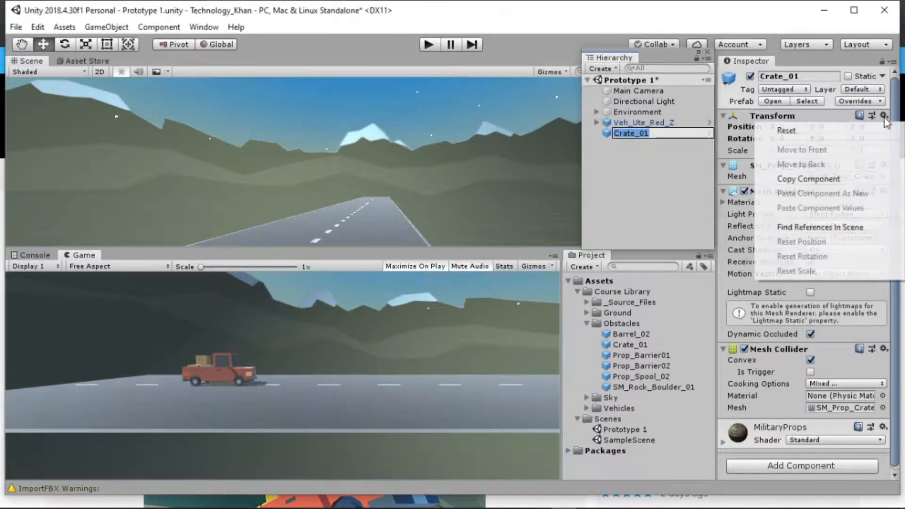
left_click(793, 129)
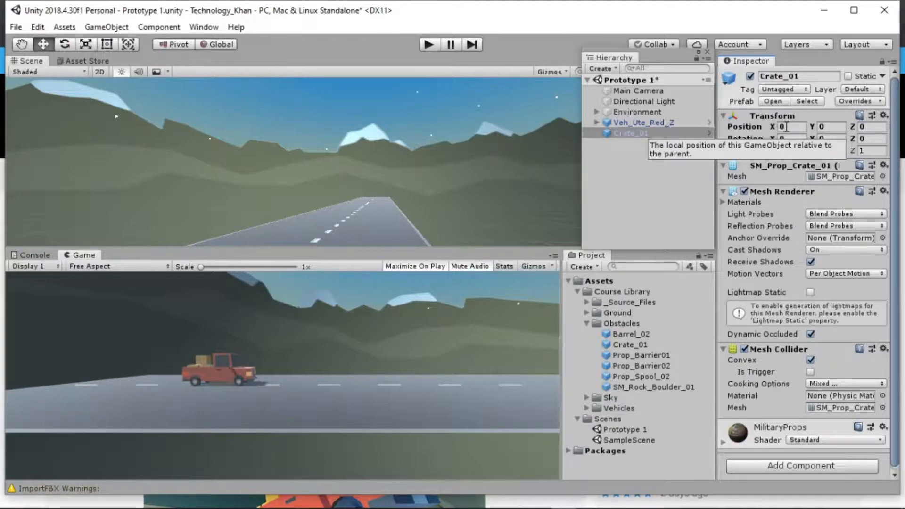
left_click(867, 128)
type("25")
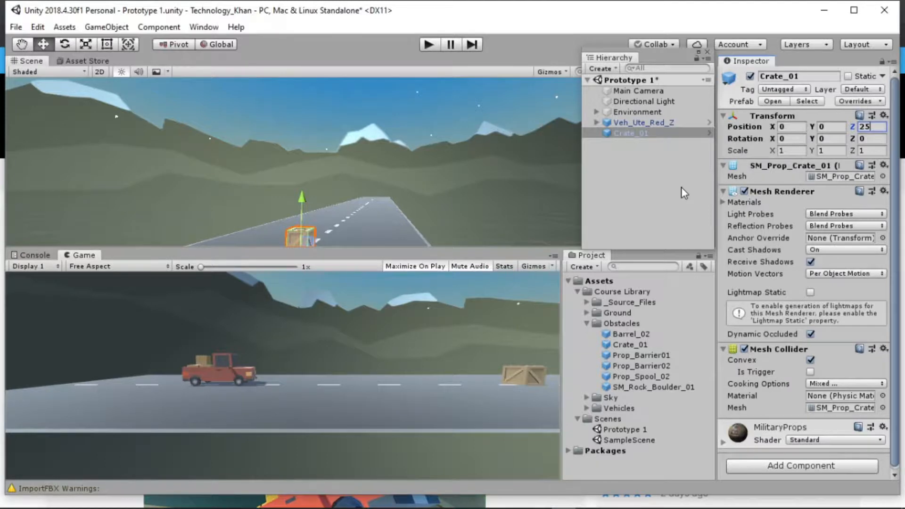
- Rename the Crate_01 object in the scene as Obstacle
right_click(650, 134)
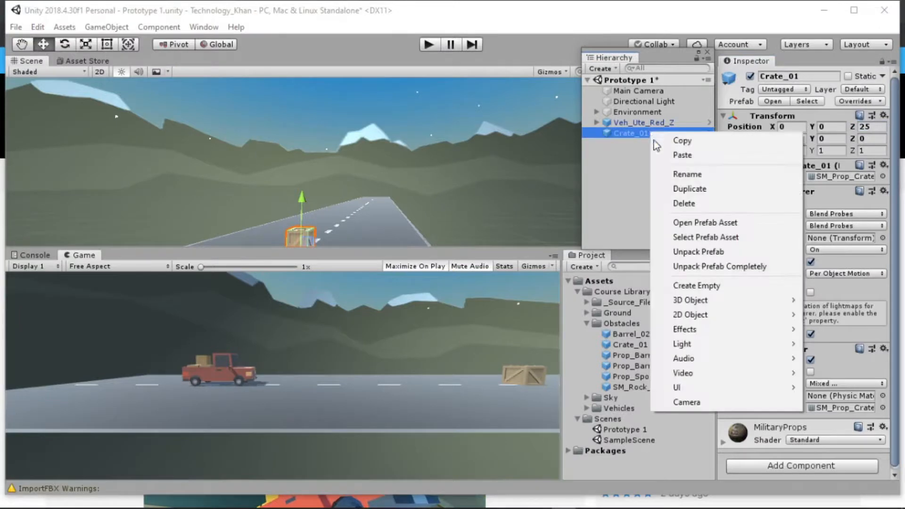
left_click(677, 174)
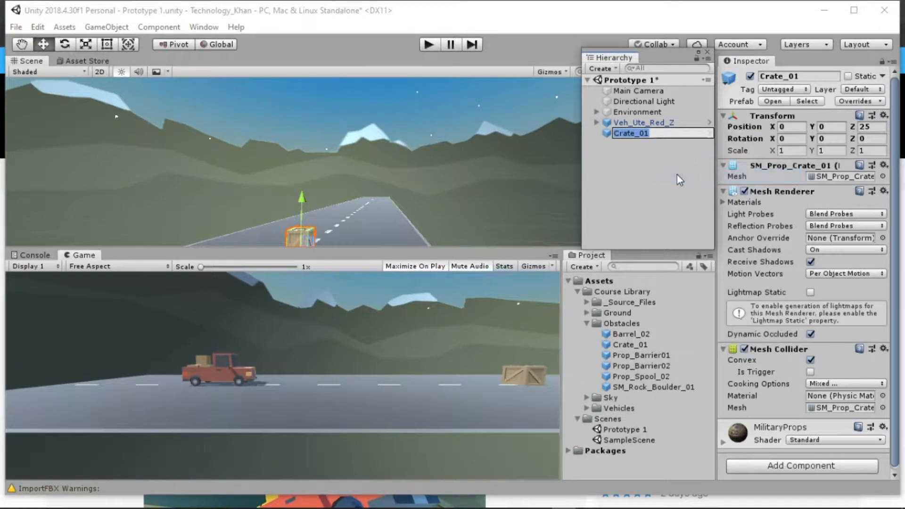
key("BackSpace")
type("Obstacle")
left_click(646, 167)
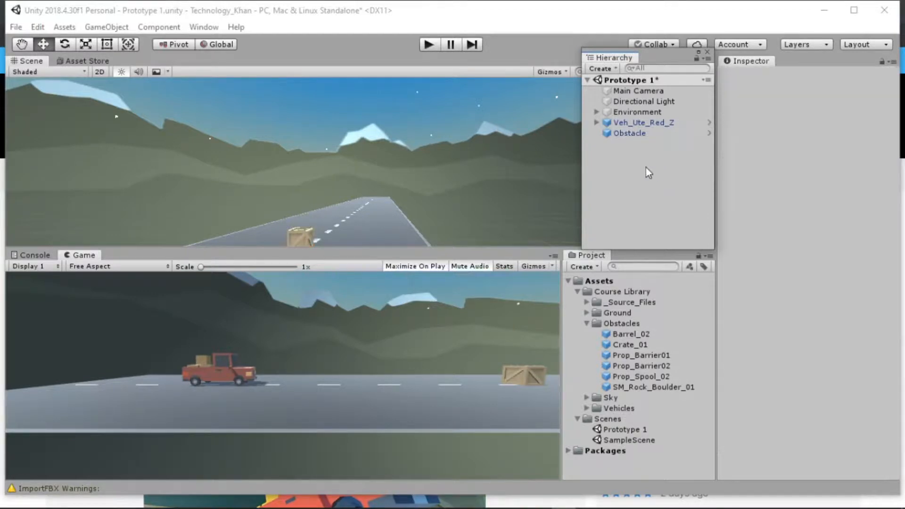
- Rename the Veh_Ute_Red_Z object in the scene as Vehicle
left_click(649, 123)
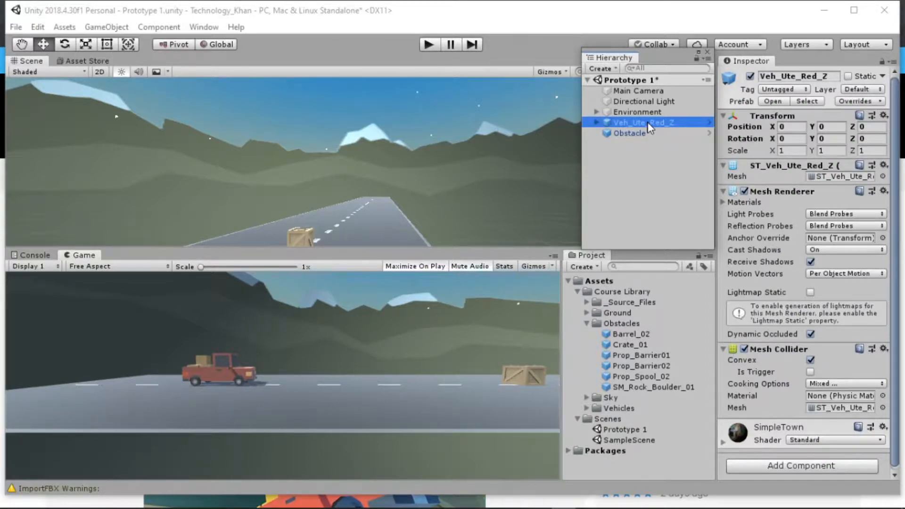
left_click(833, 77)
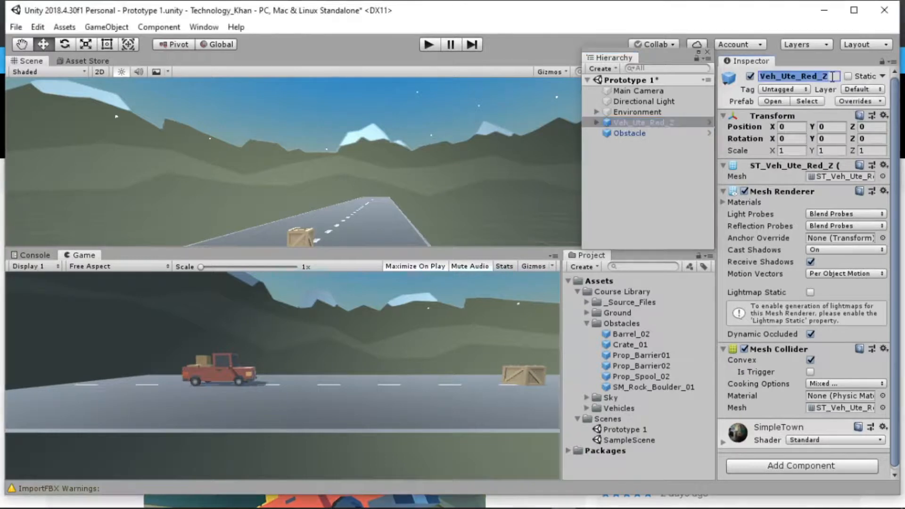
key("BackSpace")
type("Vehicle")
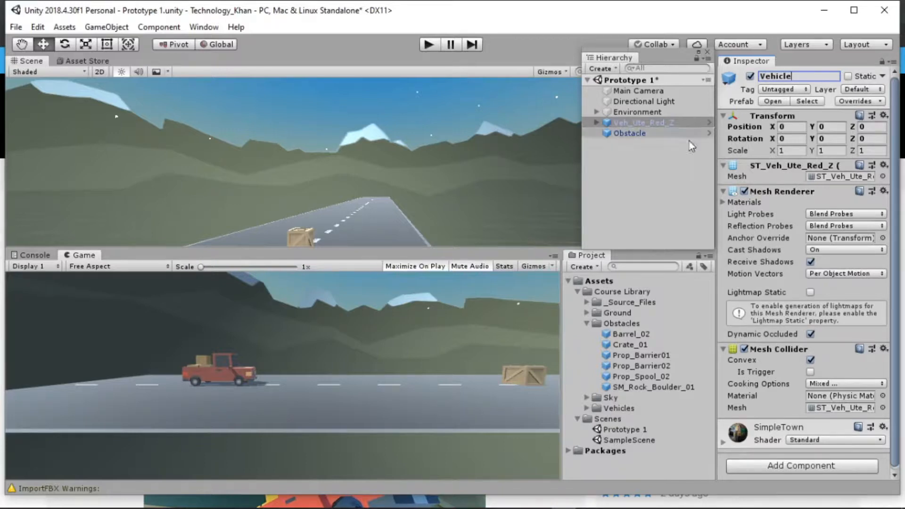
left_click(654, 172)
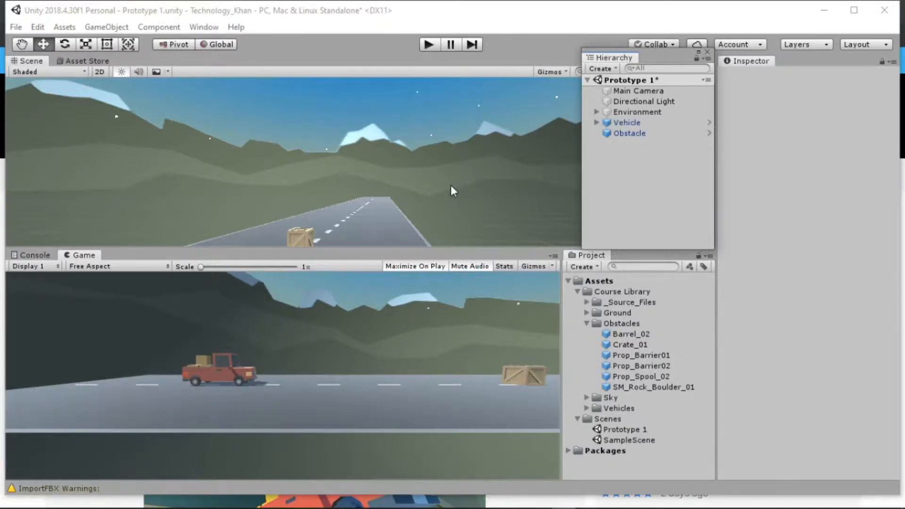
- Examine the placement of the main camera, vehicle and obstacle on the road from several angles, and frame the obstacle
key("Down")
key("Down")
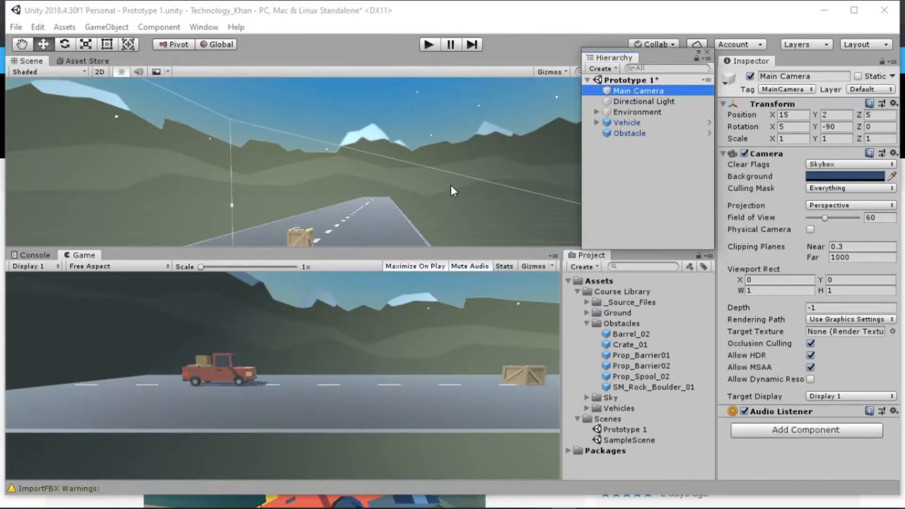
scroll(451, 191, "down", 3)
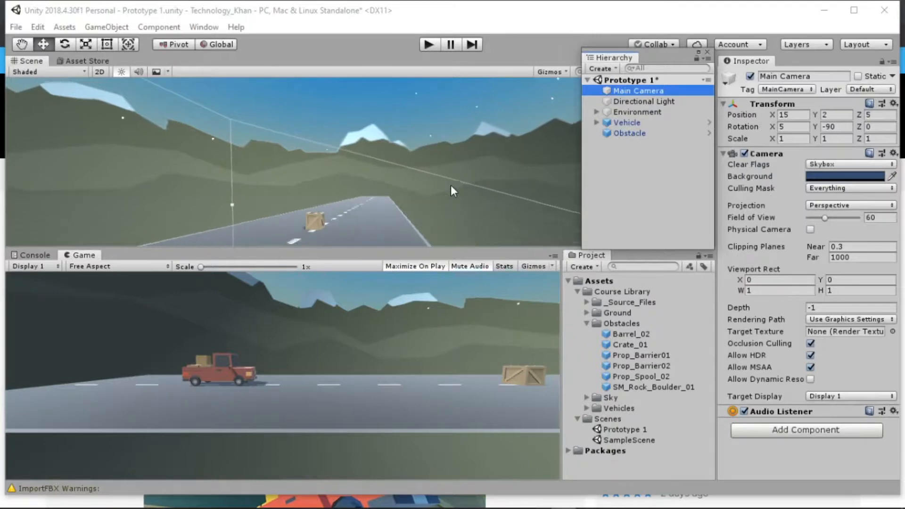
scroll(450, 185, "down", 4)
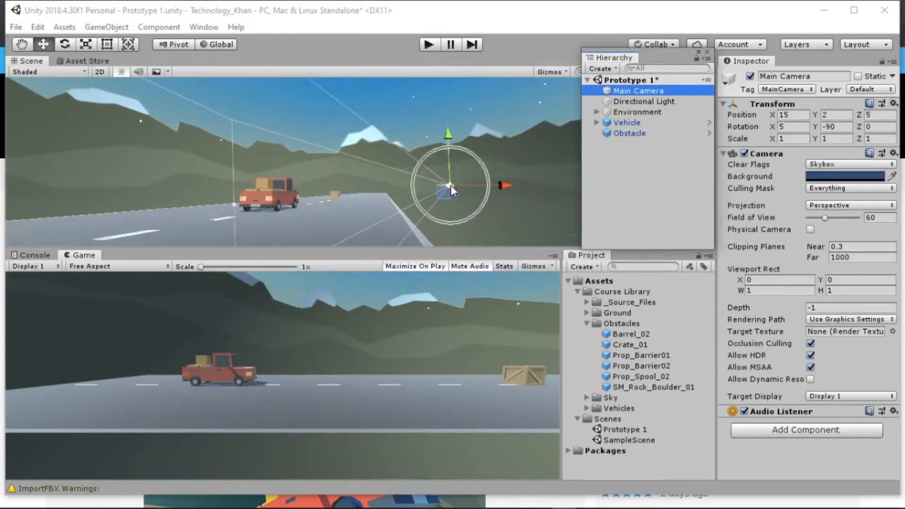
right_click_drag(307, 205, 226, 207)
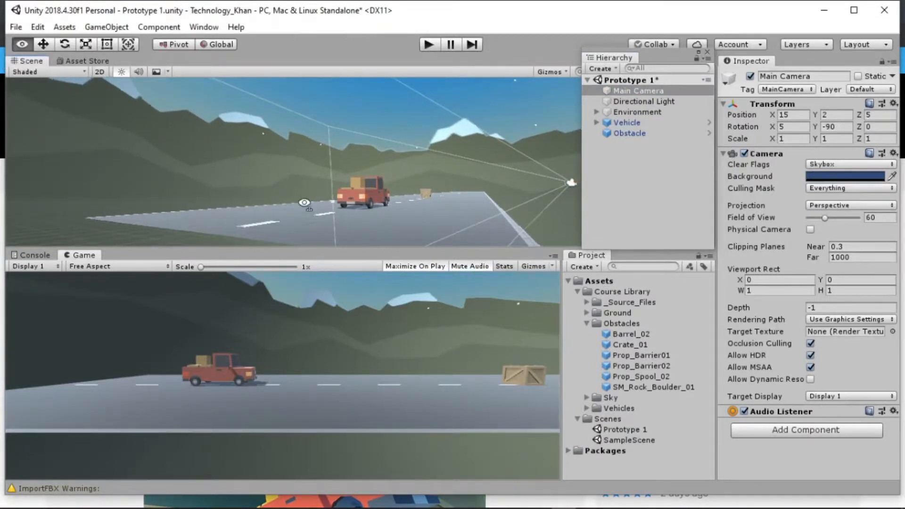
right_click_drag(302, 199, 193, 201)
left_click_drag(518, 203, 368, 190)
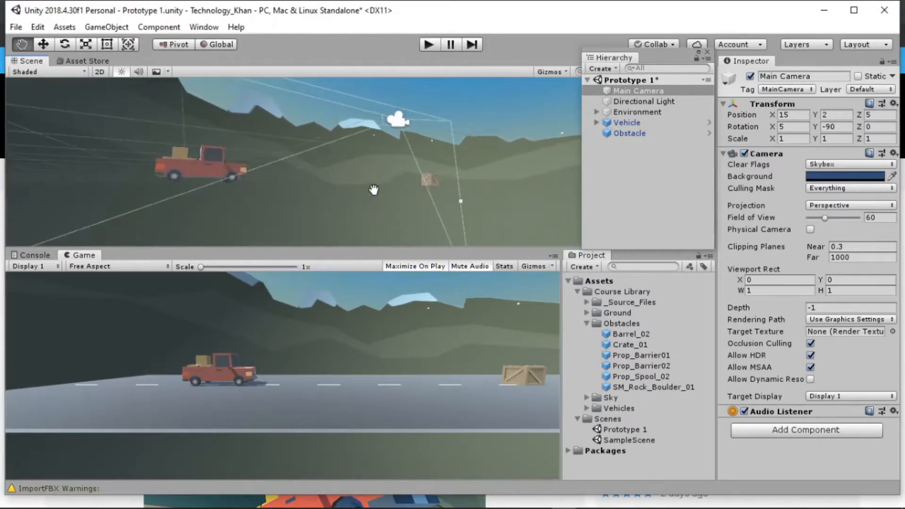
right_click_drag(341, 148, 286, 100)
mouse_move(322, 137)
left_mouse_down()
mouse_move(324, 176)
mouse_move(287, 149)
mouse_move(323, 145)
left_mouse_up()
right_click_drag(355, 160, 308, 176)
left_click_drag(426, 198, 349, 217)
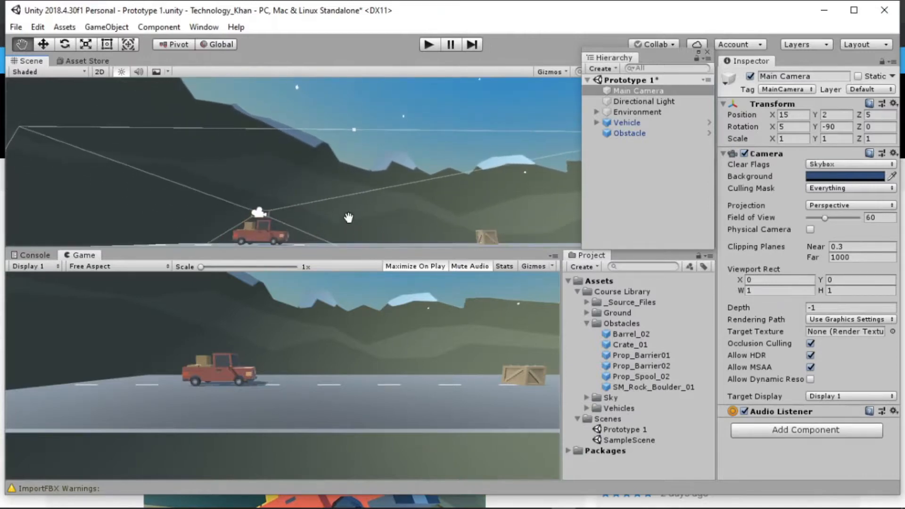
left_click_drag(484, 192, 447, 211, "alt")
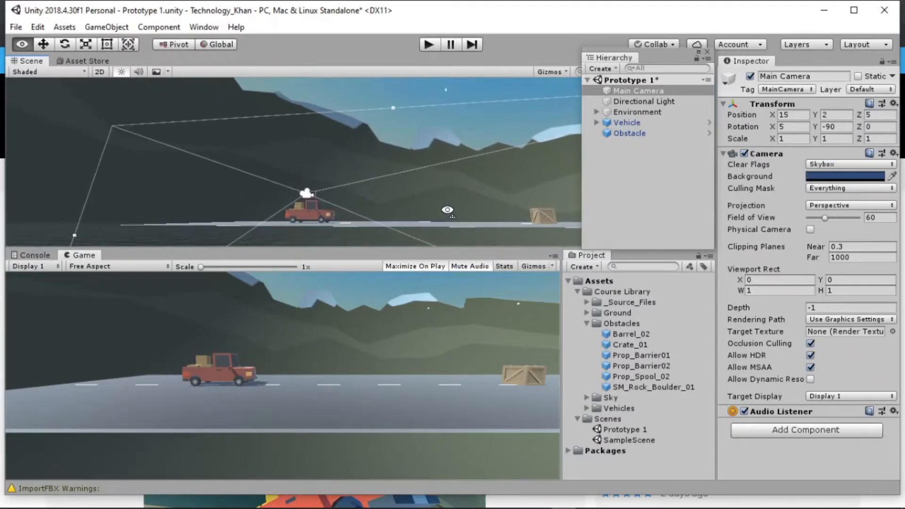
scroll(447, 210, "up", 3, "ctrl")
scroll(447, 211, "up", 2, "ctrl")
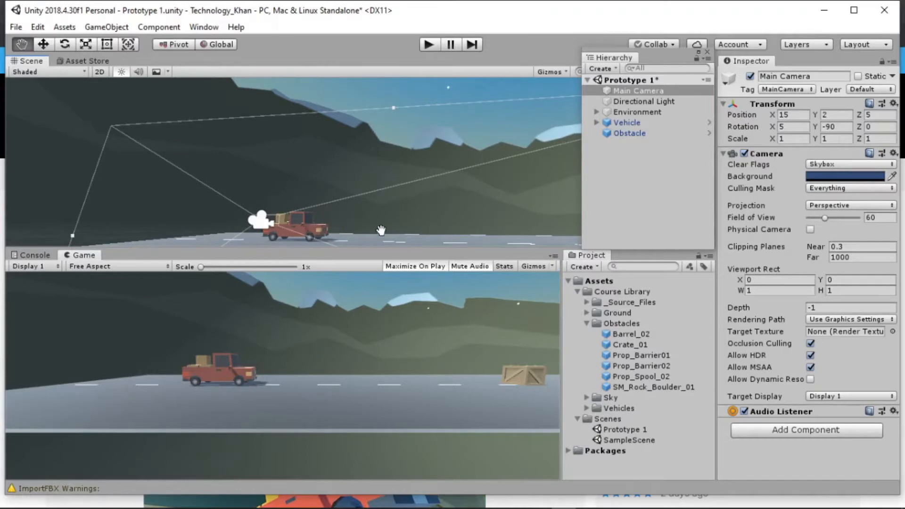
key("Right")
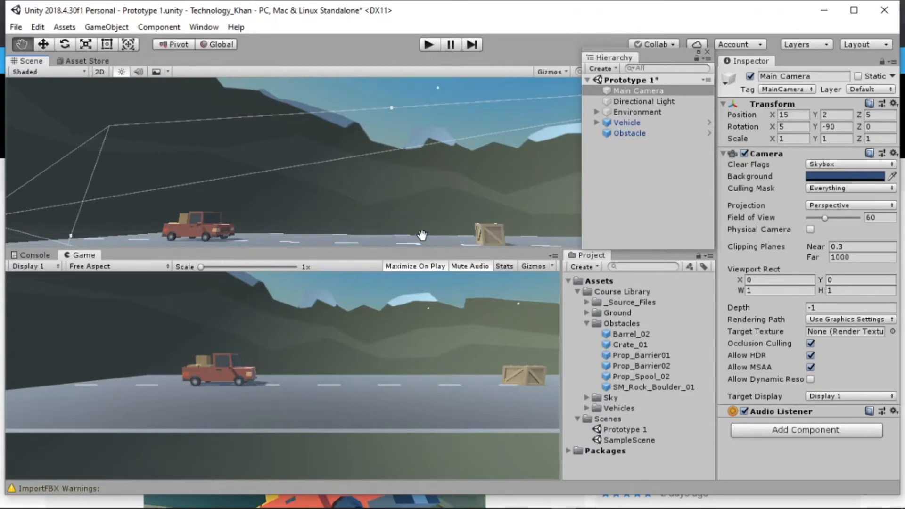
left_click_drag(422, 237, 345, 229, "alt")
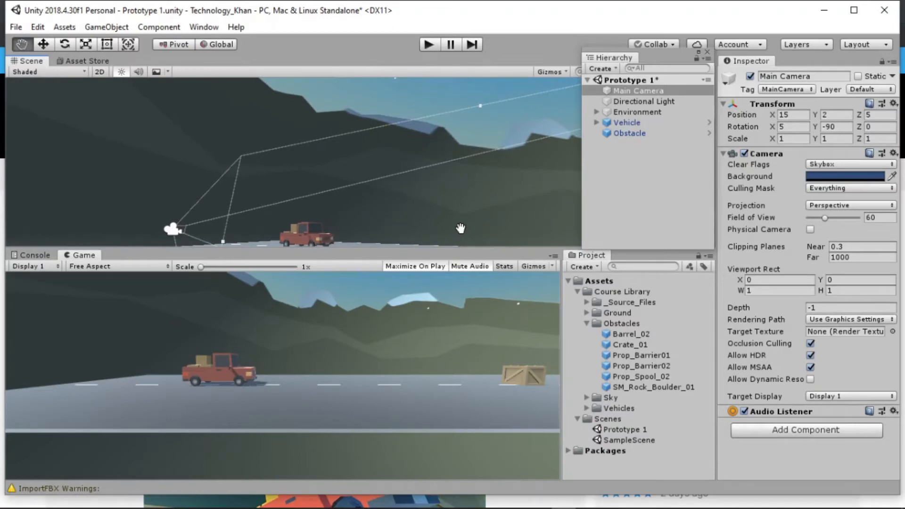
double_click(652, 132)
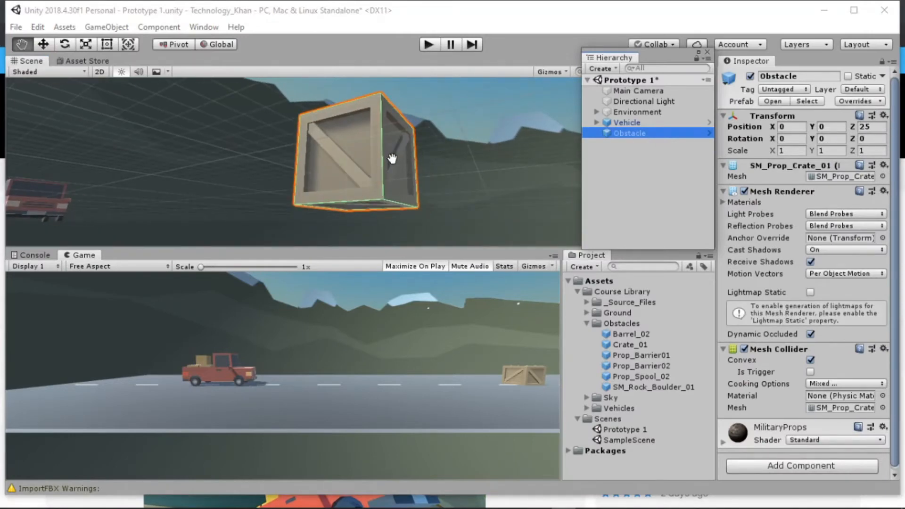
- Dock the floating Hierarchy window between the Scene view and the Inspector, and narrow it to enlarge the Scene view
left_click_drag(613, 58, 556, 158)
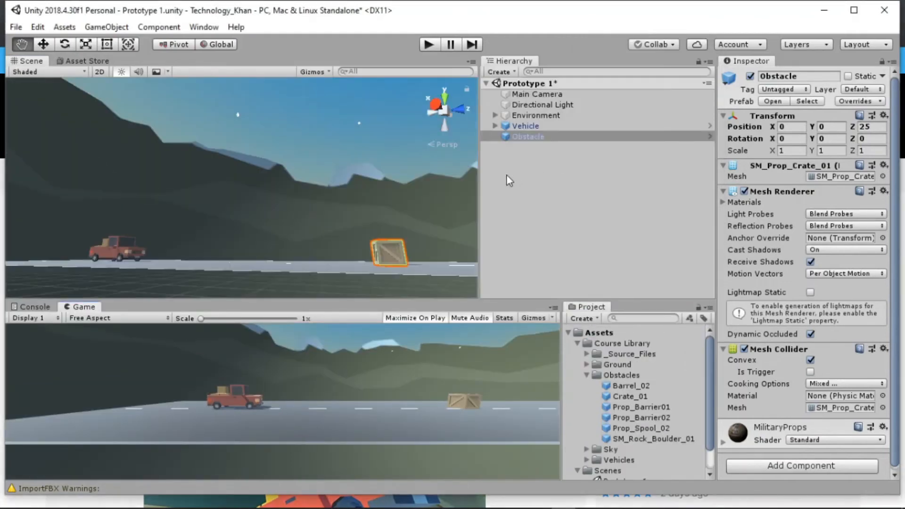
left_click_drag(481, 179, 646, 180)
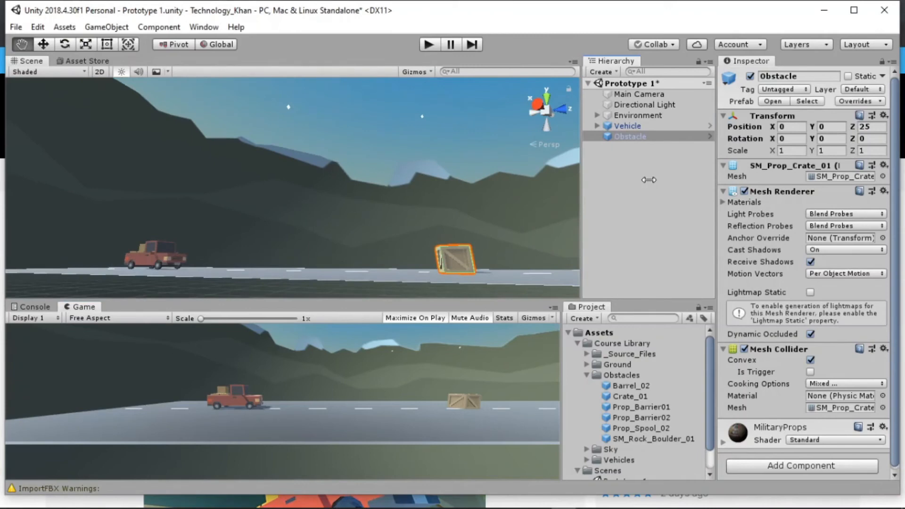